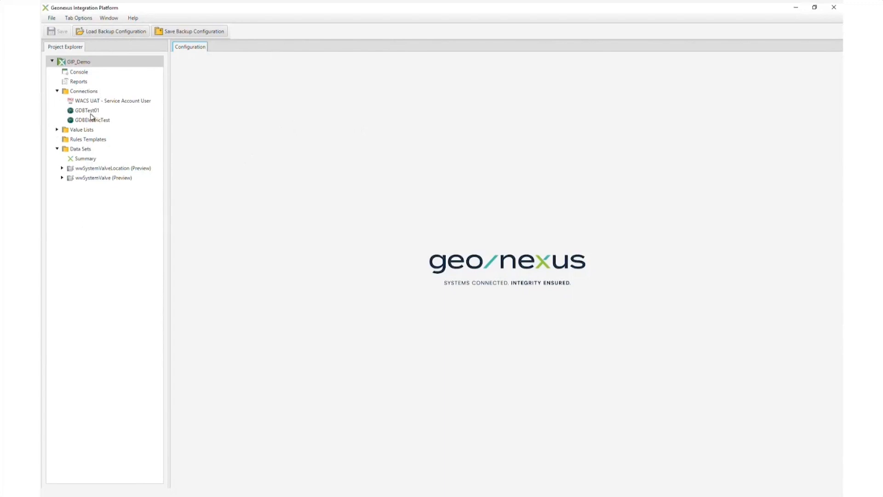
- Open the GDBTest01 connection and review its ArcGIS GeoDatabase settings and the actions available for the connection
{"action": "double_click", "coordinate": [90, 114]}
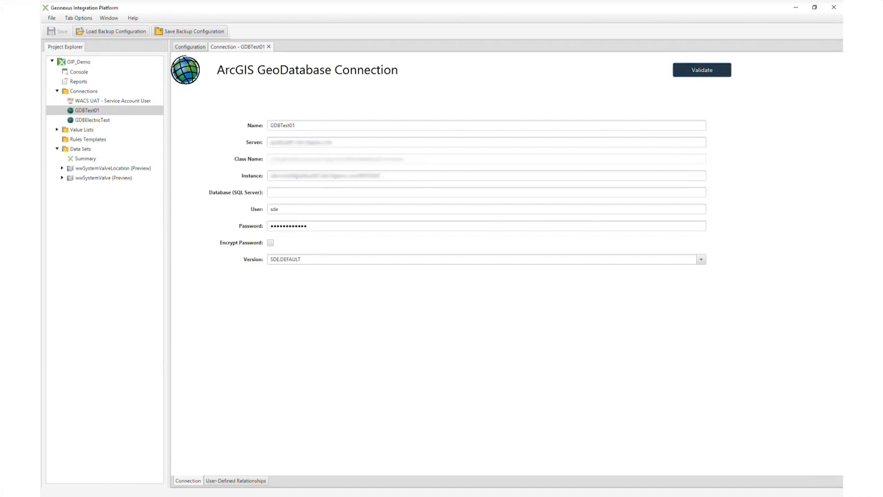
{"action": "left_click", "coordinate": [88, 111]}
{"action": "right_click", "coordinate": [89, 112]}
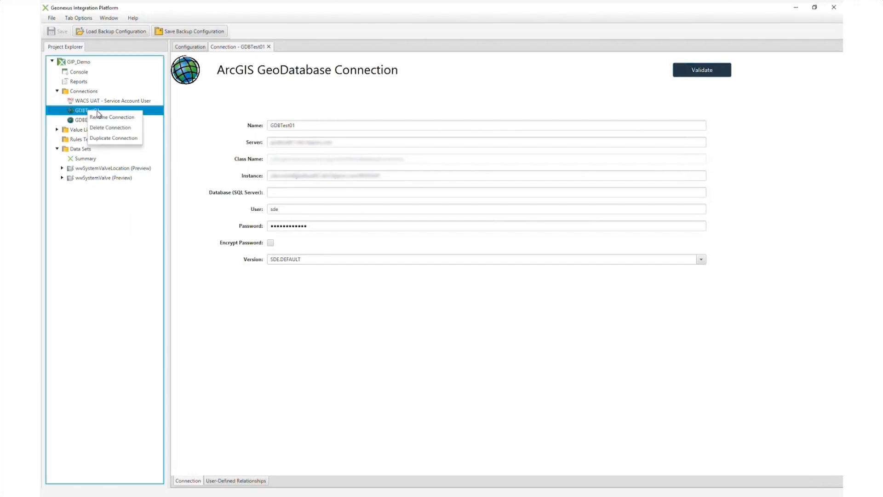
{"action": "left_click", "coordinate": [80, 110]}
- Examine the connection types that can be added to the project, including the Esri connection options
{"action": "left_click", "coordinate": [84, 95]}
{"action": "right_click", "coordinate": [85, 94]}
{"action": "mouse_move", "coordinate": [134, 101]}
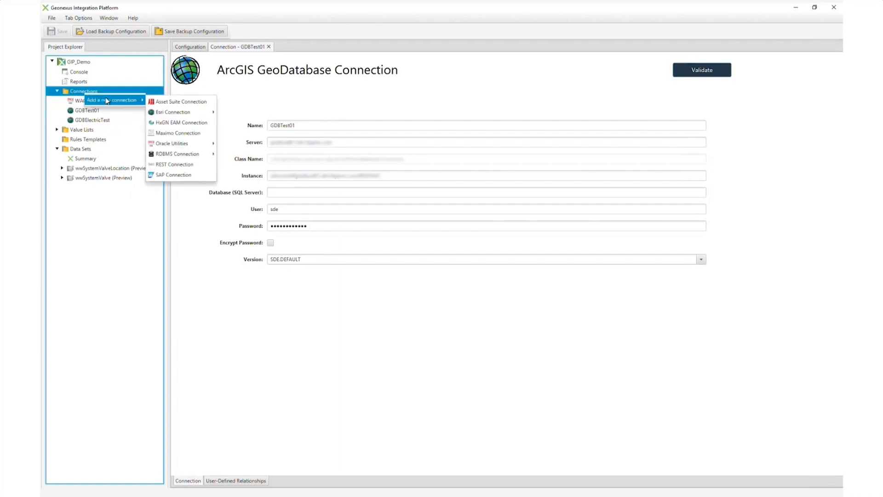
{"action": "mouse_move", "coordinate": [172, 112]}
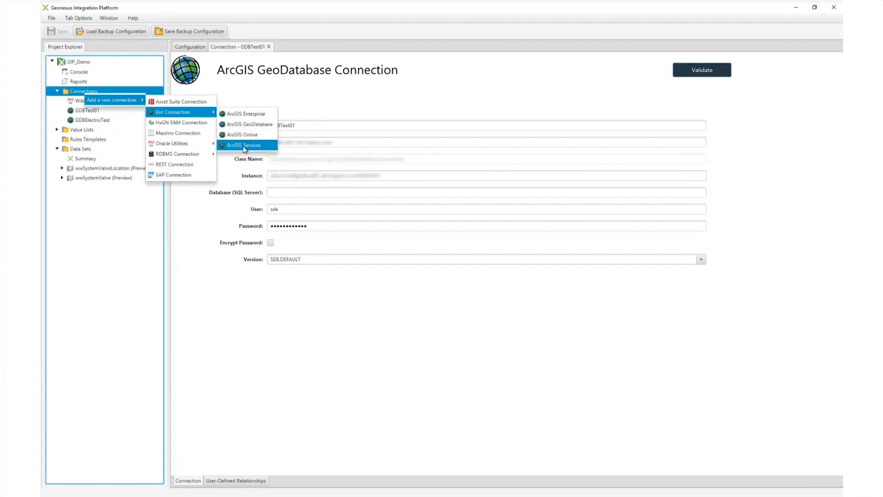
{"action": "left_click", "coordinate": [227, 220]}
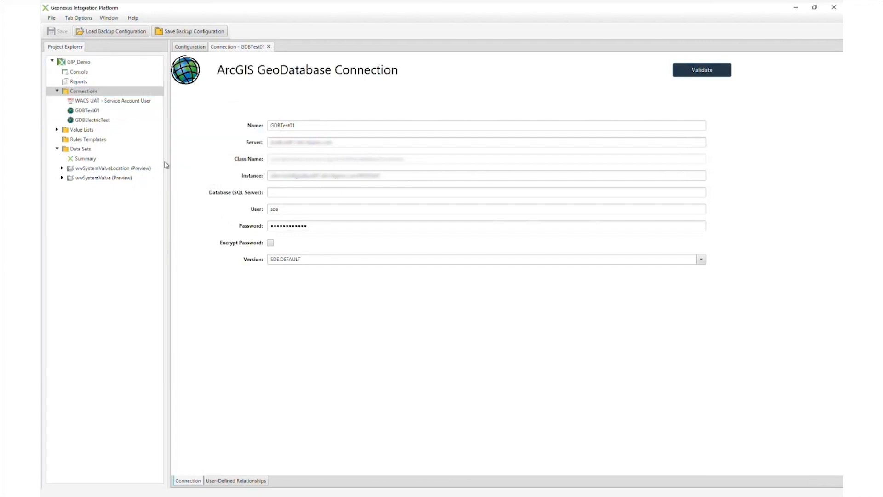
- Open the WACS UAT - Service Account User connection and examine the Oracle Utilities options for new connections
{"action": "double_click", "coordinate": [103, 102]}
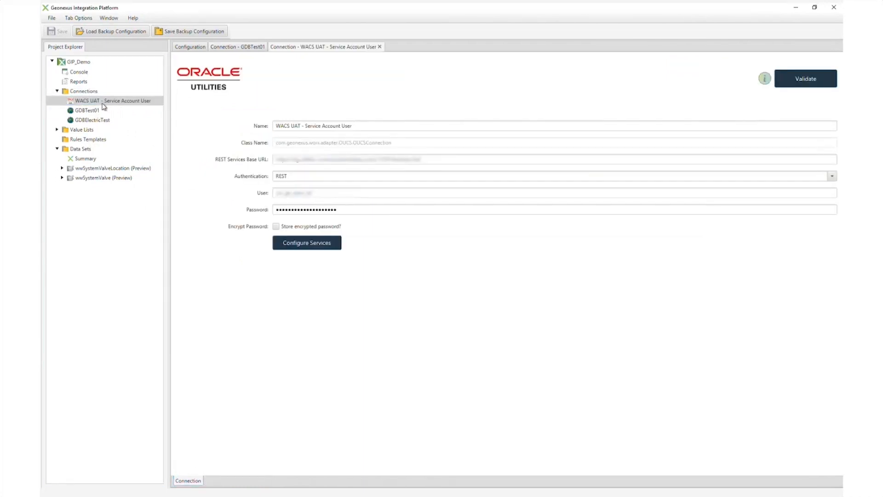
{"action": "right_click", "coordinate": [89, 94]}
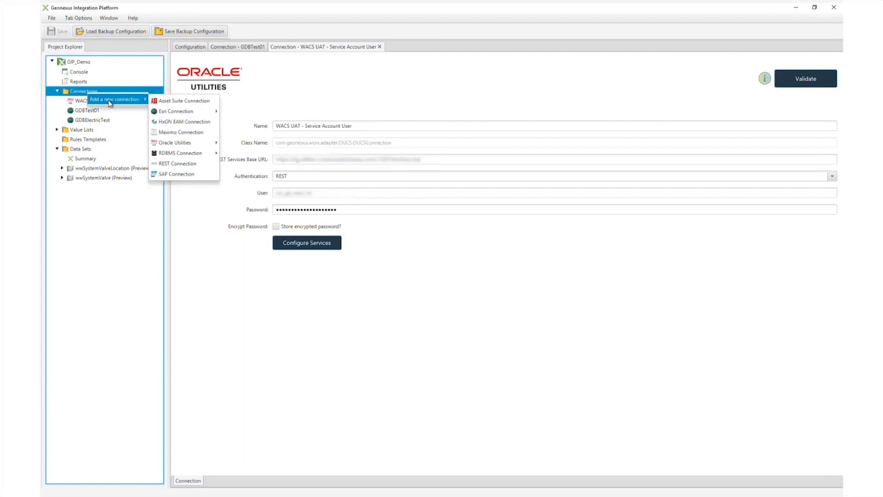
{"action": "mouse_move", "coordinate": [174, 144]}
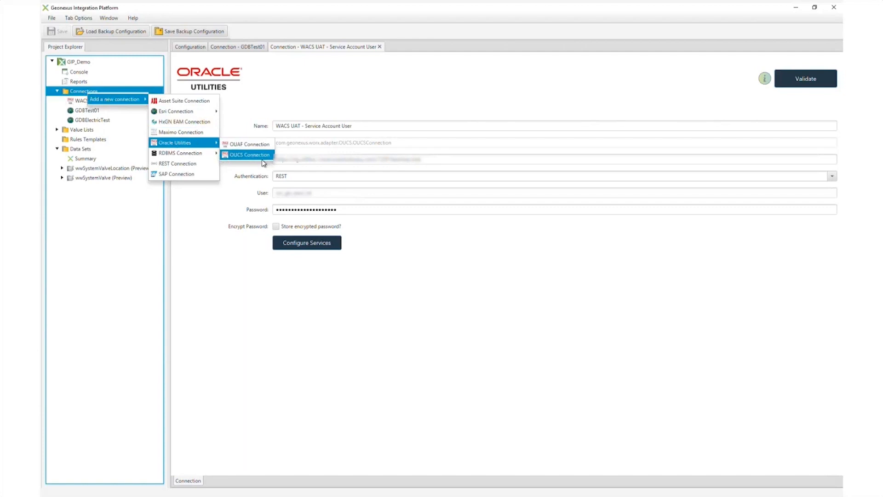
{"action": "left_click", "coordinate": [276, 97]}
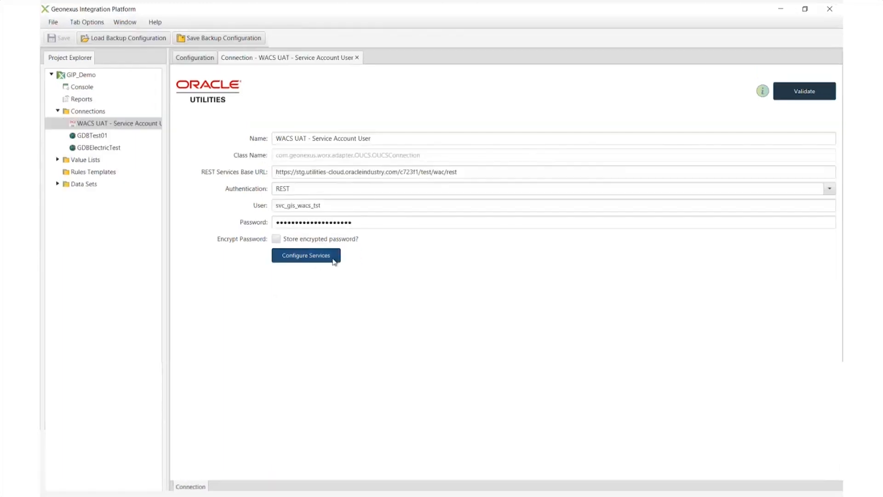
- Open the REST service configuration of the WACS UAT connection and validate its OUCS endpoints
{"action": "left_click", "coordinate": [334, 262]}
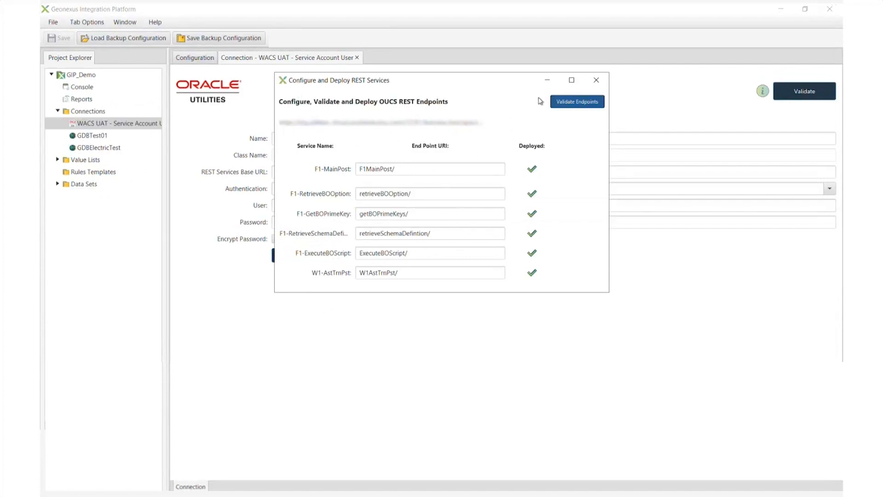
{"action": "left_click", "coordinate": [575, 104]}
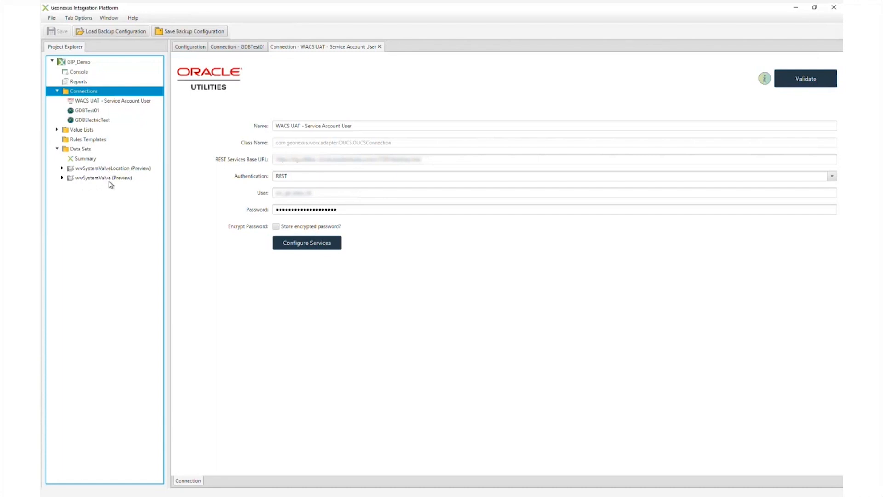
- Review the GDB wwSystemValveLoc and OUCS wwSystemValve Location data sources of the wwSystemValveLocation data set
{"action": "left_click", "coordinate": [63, 168]}
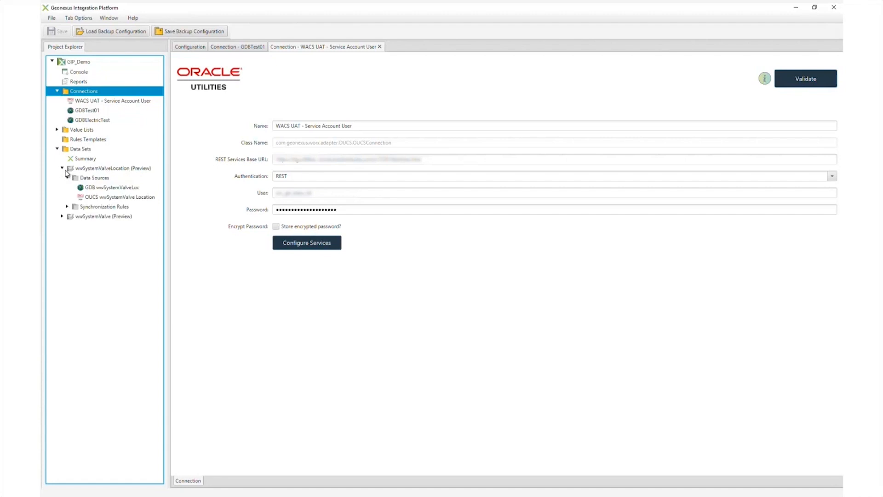
{"action": "double_click", "coordinate": [125, 188]}
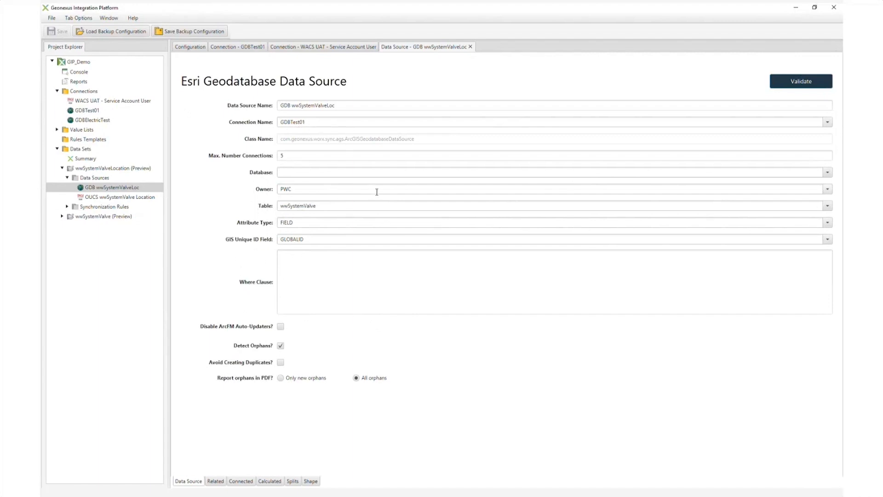
{"action": "left_click", "coordinate": [130, 199]}
{"action": "double_click", "coordinate": [131, 199]}
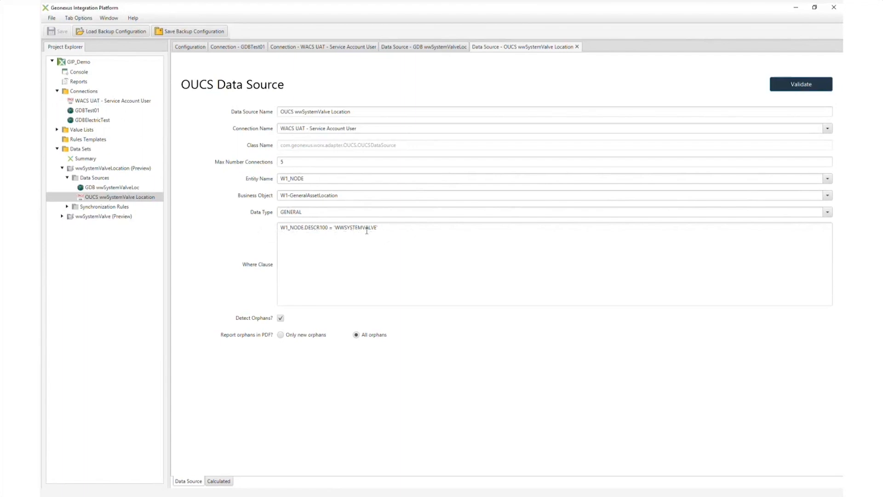
- Review the GDB wwSystemValve and OUCS wwSystemValve Asset data sources of the wwSystemValve data set
{"action": "left_click", "coordinate": [63, 217]}
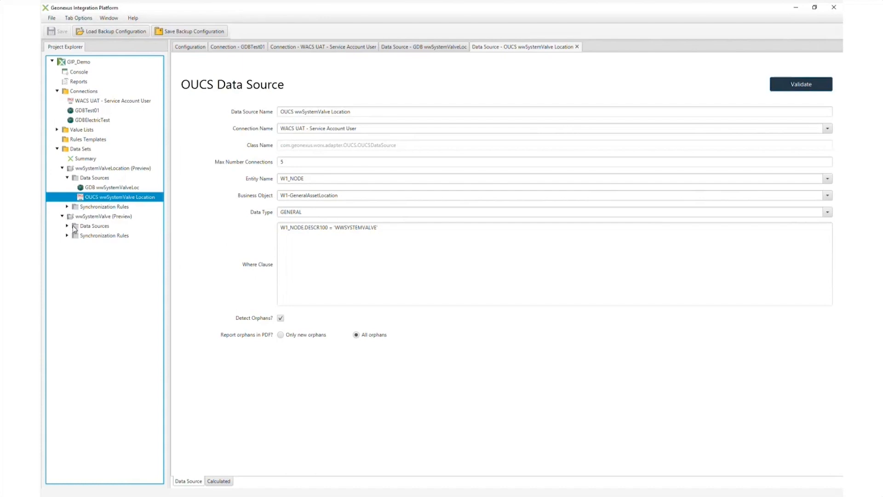
{"action": "left_click", "coordinate": [68, 226]}
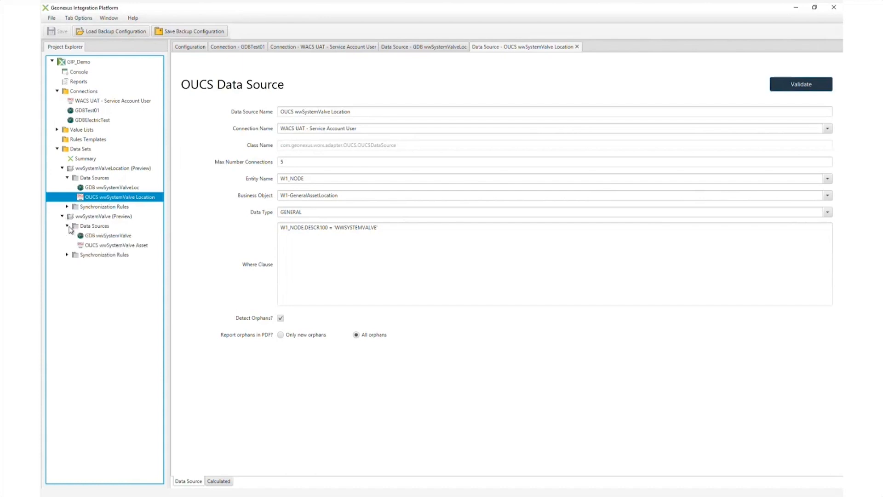
{"action": "left_click", "coordinate": [105, 237]}
{"action": "double_click", "coordinate": [106, 237]}
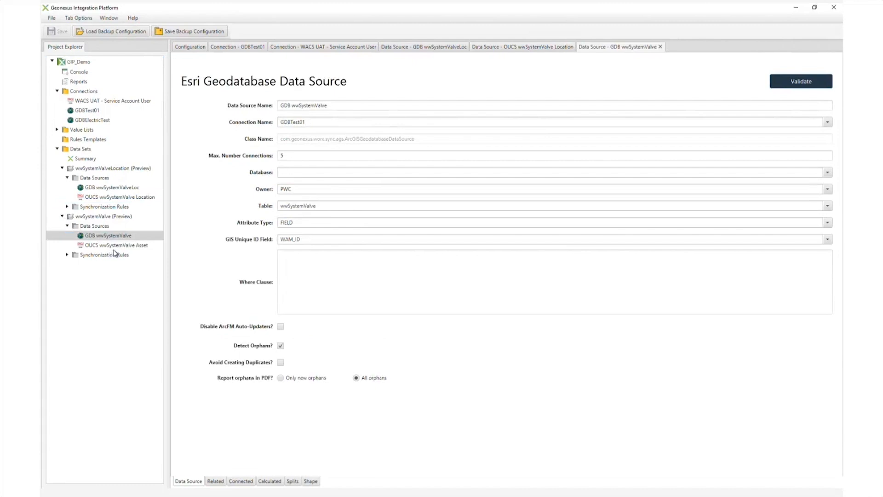
{"action": "double_click", "coordinate": [117, 246]}
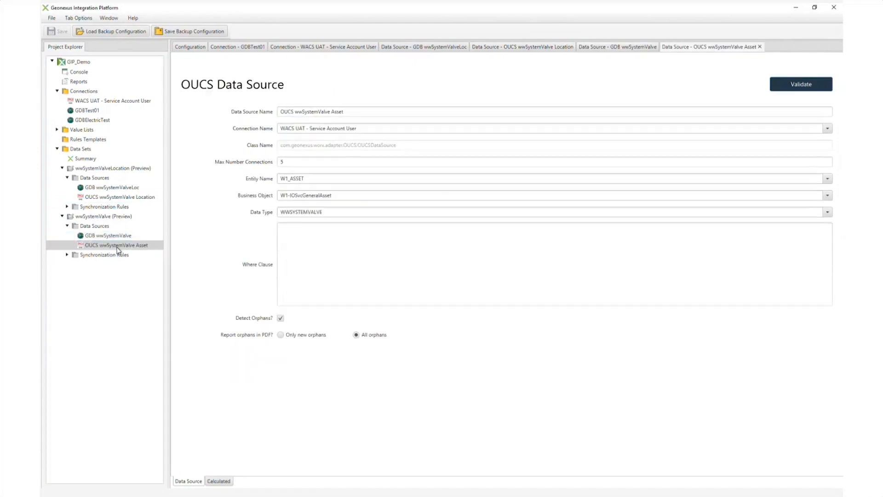
- Open the wwSystemValve data set and examine the WAMIDKeyGen section of its key generation settings
{"action": "double_click", "coordinate": [102, 220]}
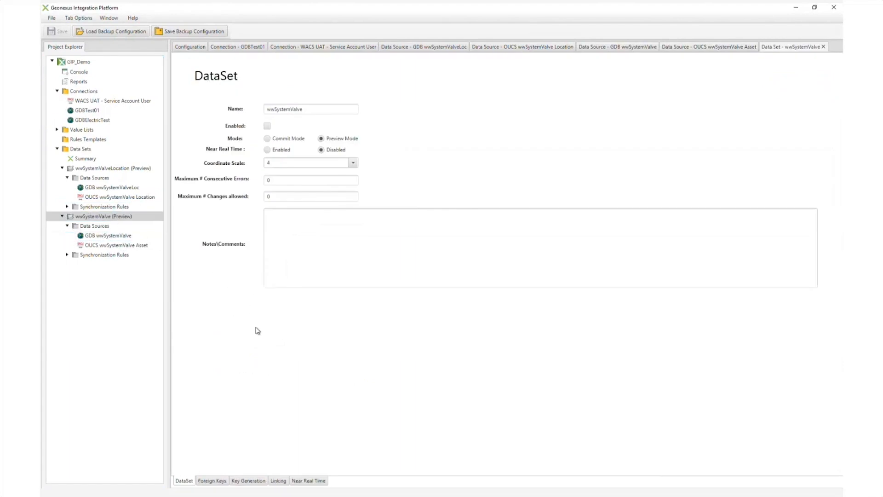
{"action": "left_click", "coordinate": [255, 483]}
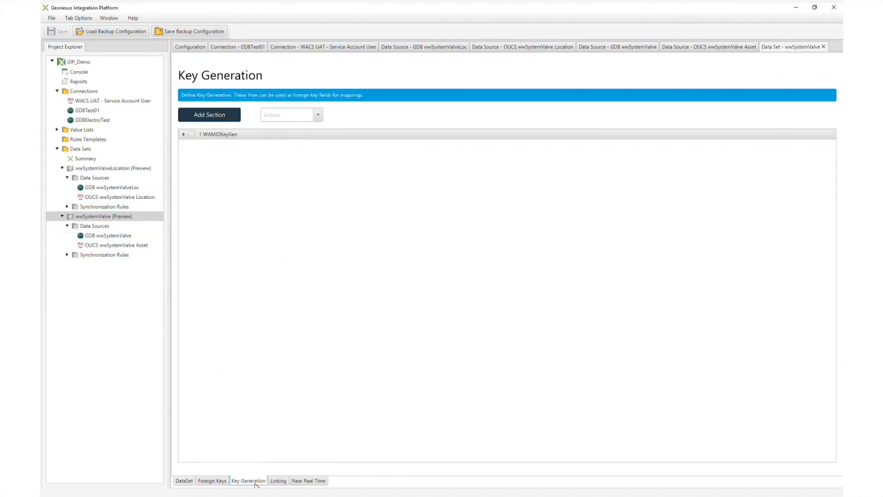
{"action": "left_click", "coordinate": [185, 137]}
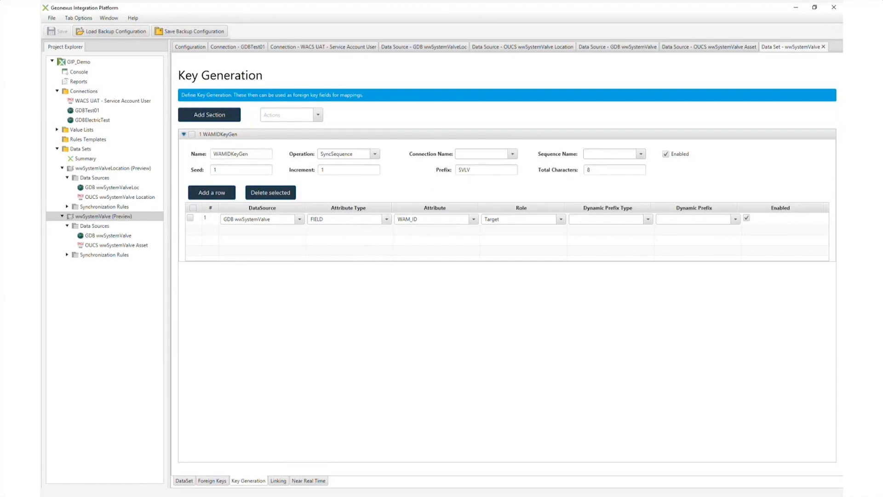
- Open the Create Rules of the OUCS wwSystemValve Location target and examine its source-to-target attribute mappings
{"action": "left_click", "coordinate": [62, 216]}
{"action": "left_click", "coordinate": [67, 206]}
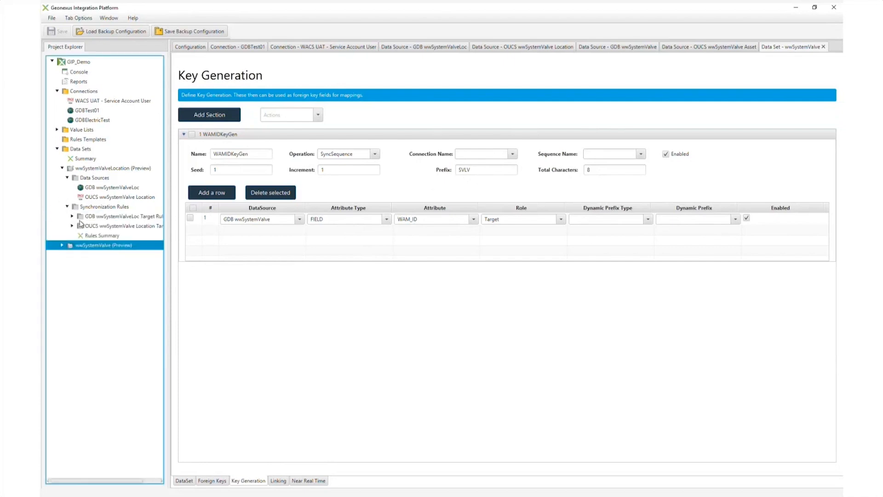
{"action": "left_click", "coordinate": [73, 225]}
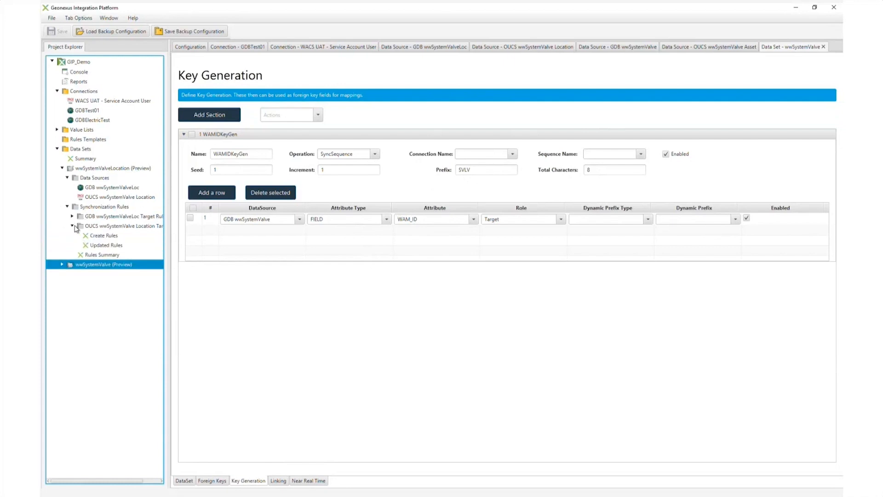
{"action": "double_click", "coordinate": [105, 236]}
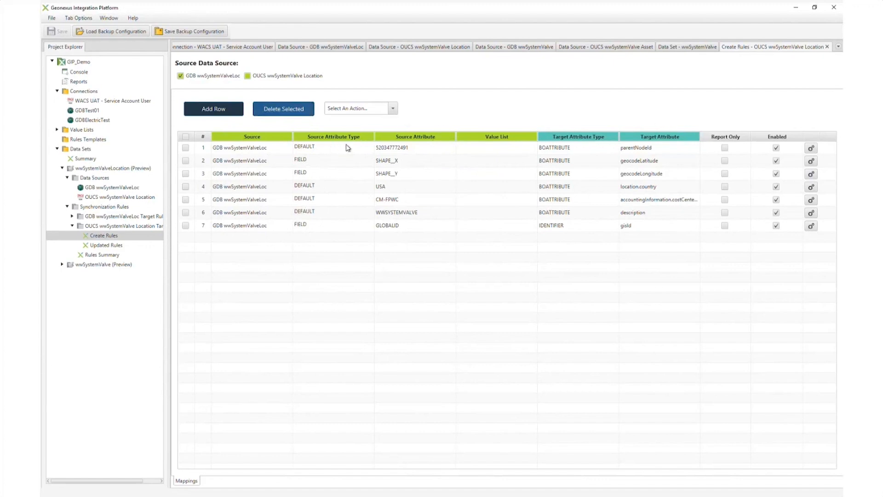
{"action": "left_click", "coordinate": [389, 150]}
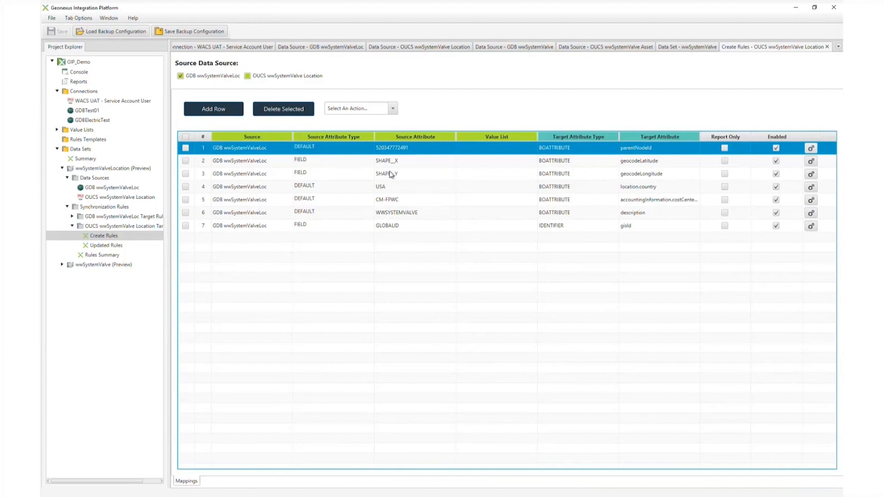
{"action": "left_click", "coordinate": [407, 162]}
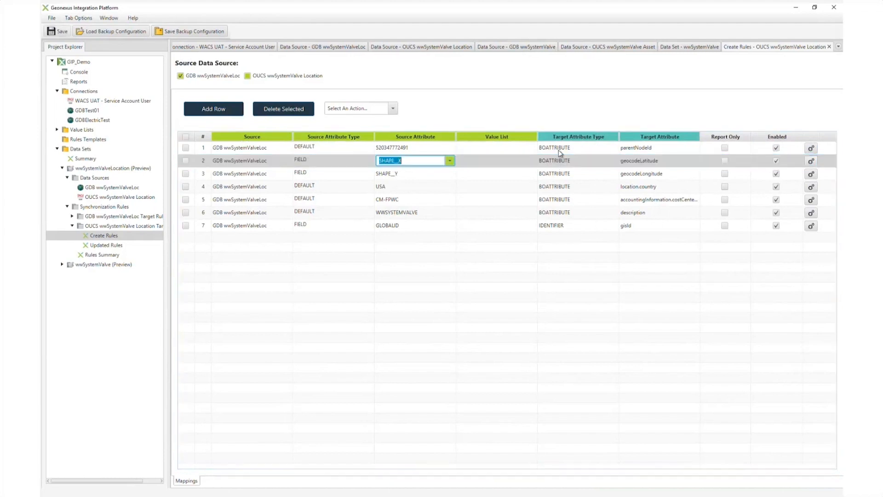
{"action": "left_click", "coordinate": [551, 230]}
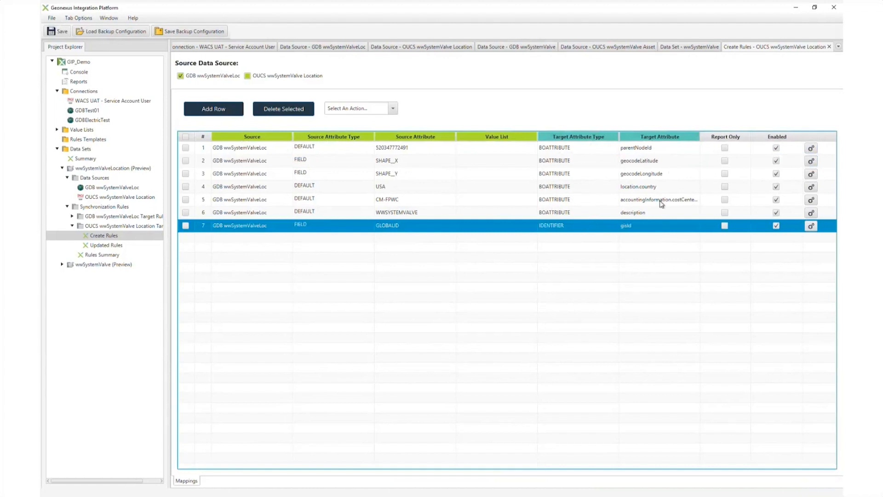
- Examine the Create Rules mappings of the OUCS wwSystemValve Asset target, and collapse both data sets in the project tree
{"action": "left_click", "coordinate": [62, 265]}
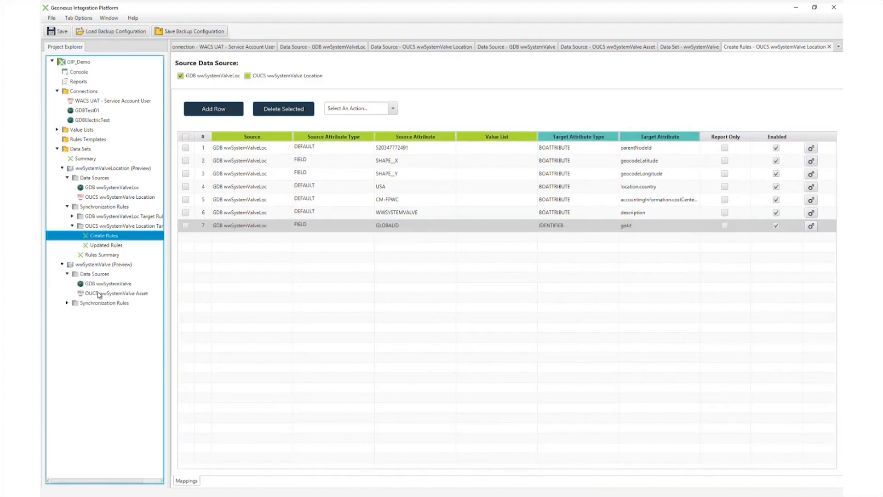
{"action": "left_click", "coordinate": [67, 303]}
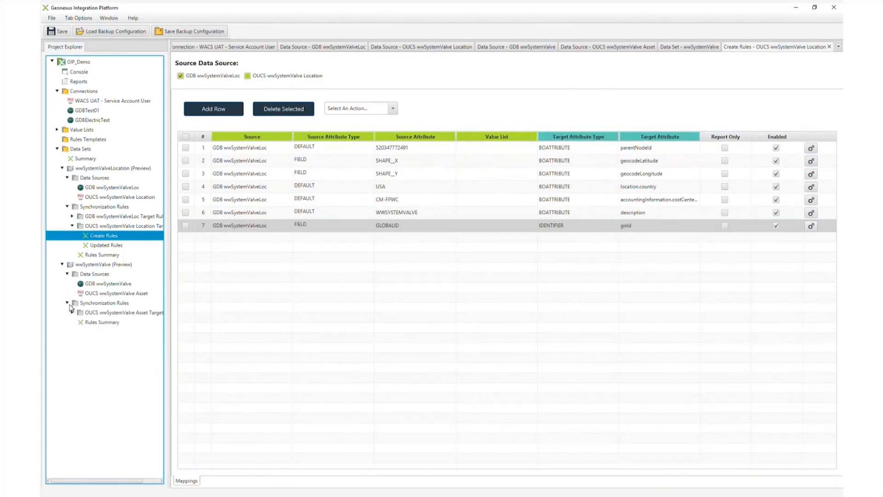
{"action": "left_click", "coordinate": [73, 312]}
{"action": "left_click", "coordinate": [97, 324]}
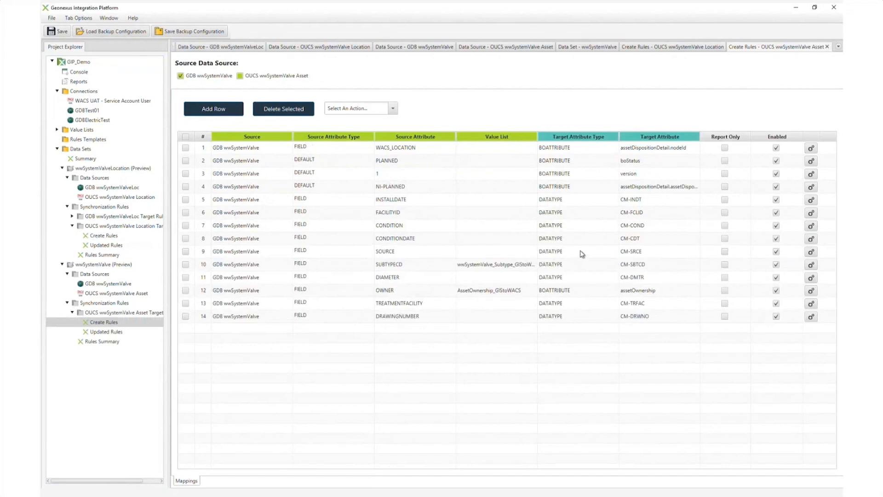
{"action": "left_click", "coordinate": [62, 264]}
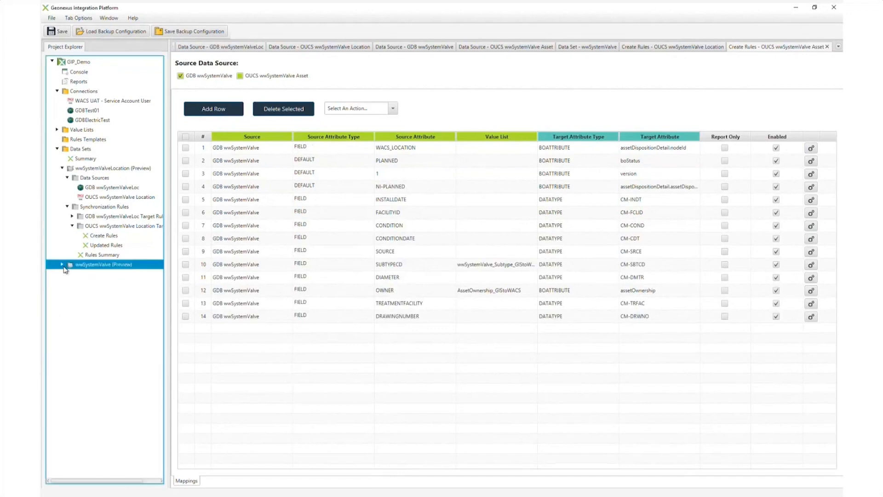
{"action": "left_click", "coordinate": [63, 169]}
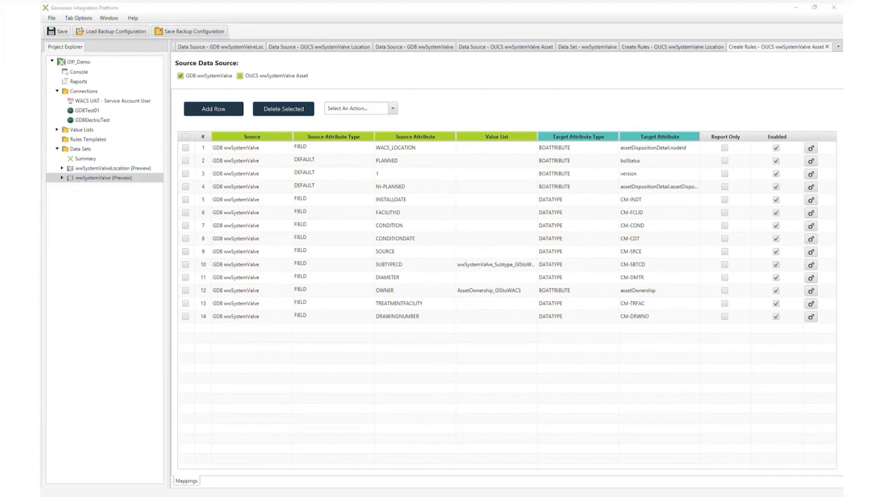
- Switch to ArcMap and start an editing session on the wwSystem Valve layer
{"action": "key", "text": "alt+Tab"}
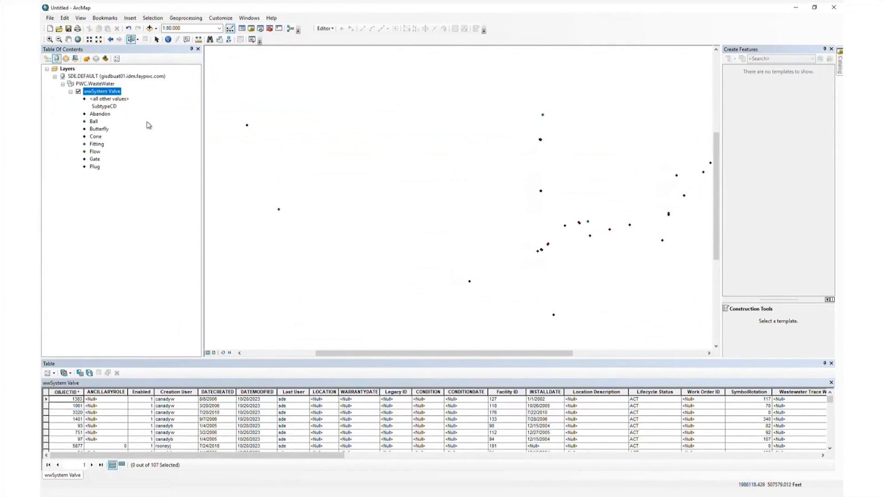
{"action": "left_click", "coordinate": [325, 28]}
{"action": "left_click", "coordinate": [332, 30]}
{"action": "left_click", "coordinate": [333, 30]}
{"action": "left_click", "coordinate": [335, 36]}
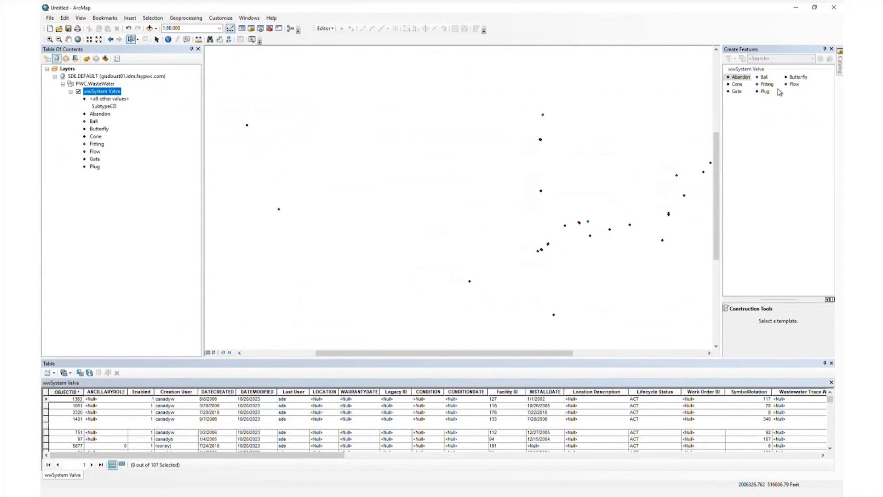
- Place a new Ball valve point in the wwSystem Valve layer, just east of the two westernmost valves
{"action": "left_click", "coordinate": [764, 76]}
{"action": "left_click", "coordinate": [335, 185]}
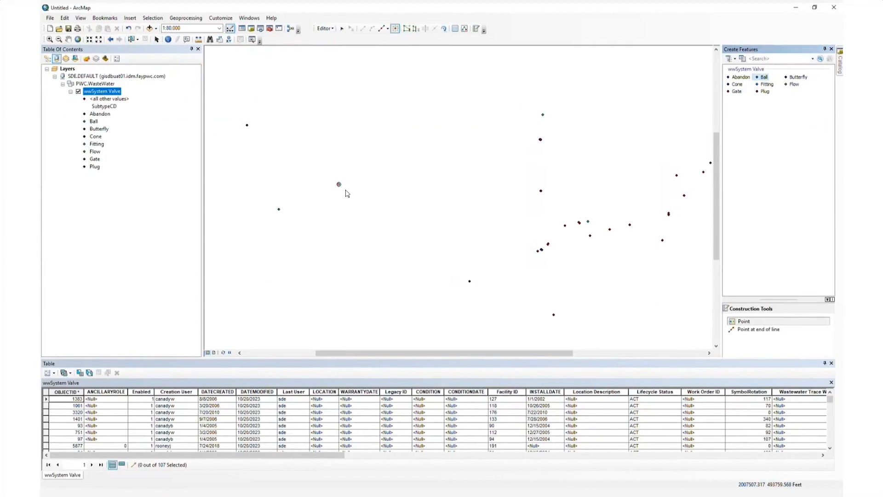
- Finish placing the new Ball valve point, save the edits, and stop the editing session
{"action": "left_click", "coordinate": [340, 186]}
{"action": "left_click", "coordinate": [335, 31]}
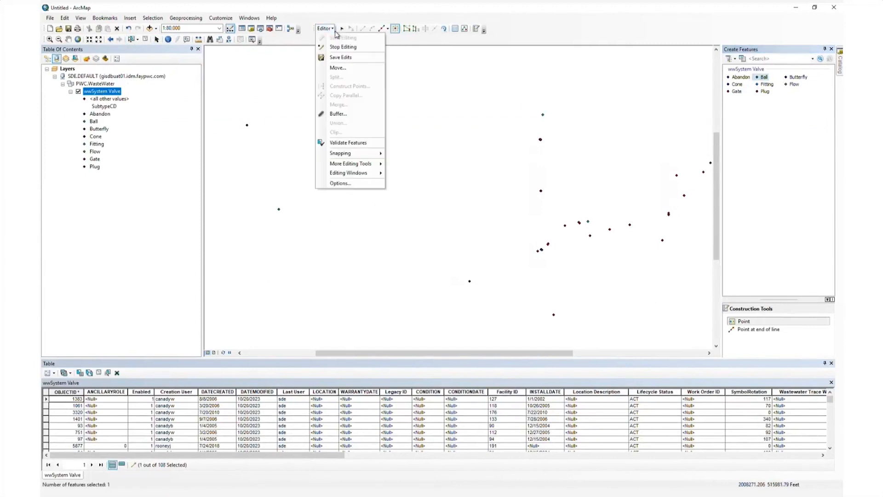
{"action": "left_click", "coordinate": [340, 57]}
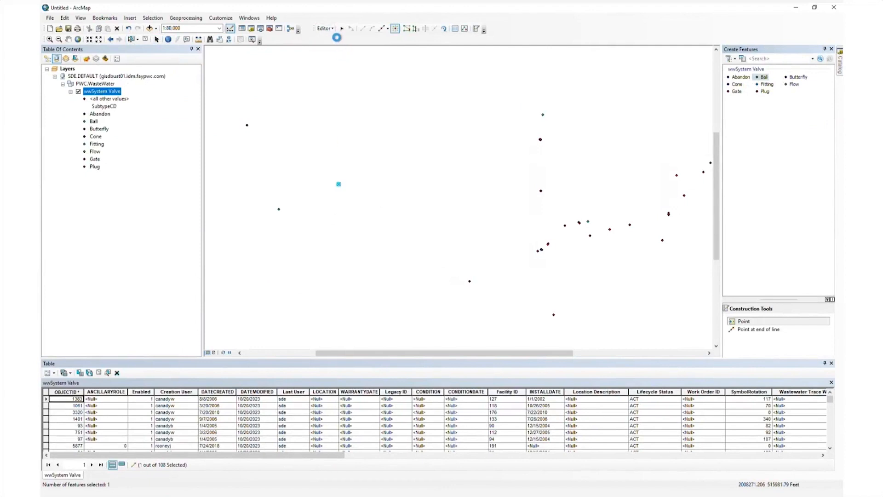
{"action": "left_click", "coordinate": [330, 29]}
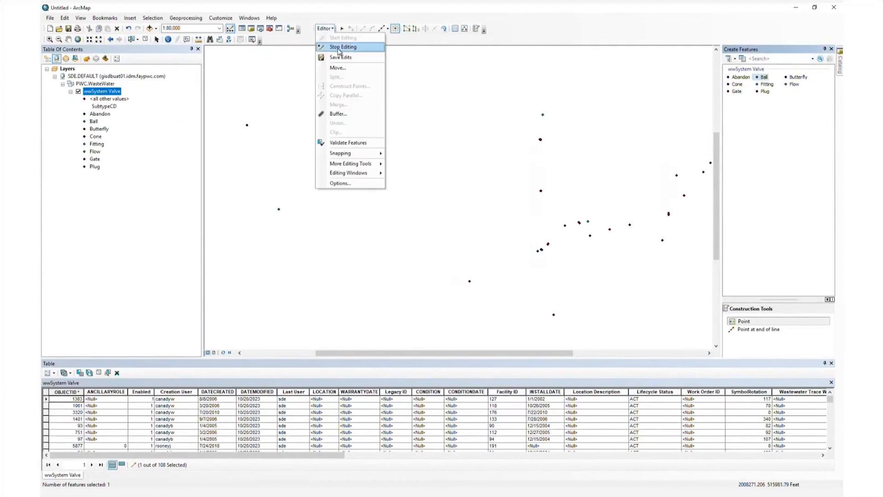
{"action": "left_click", "coordinate": [341, 47]}
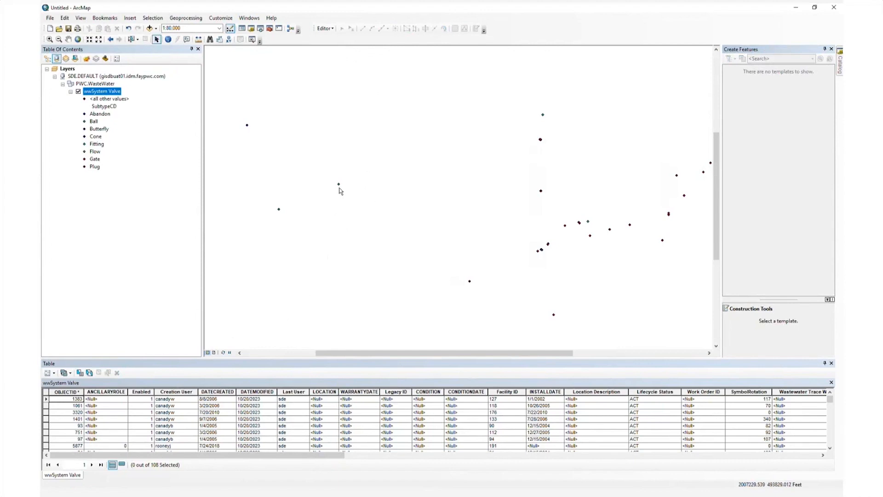
- Select the new valve on the map, show only its record in an enlarged attribute table, and review its fields, including MATERIAL
{"action": "left_click", "coordinate": [131, 41]}
{"action": "left_click", "coordinate": [342, 189]}
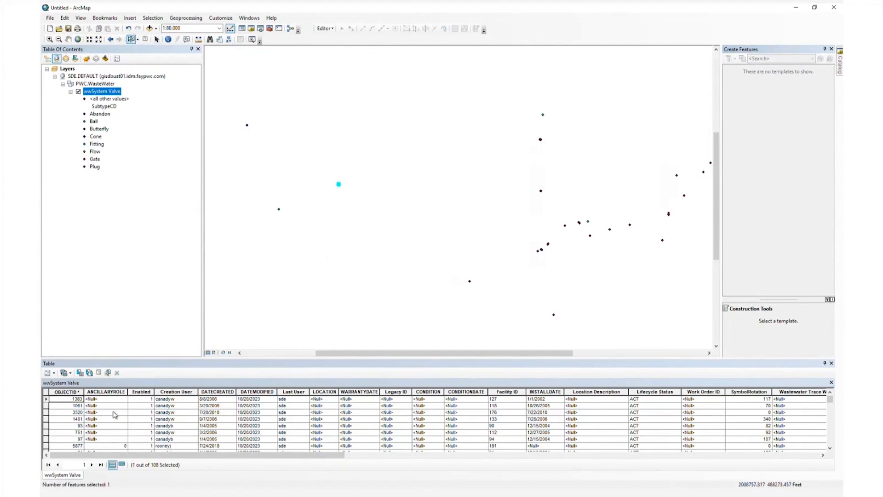
{"action": "left_click", "coordinate": [122, 464]}
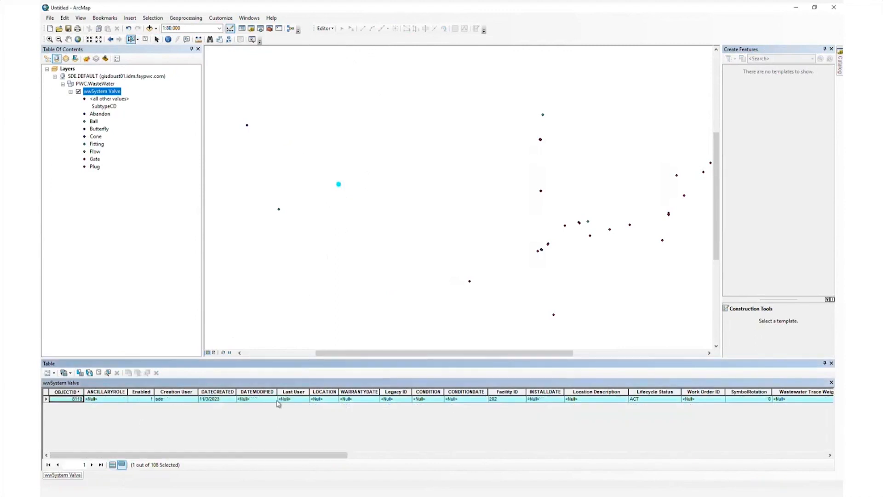
{"action": "left_click_drag", "start_coordinate": [289, 327], "coordinate": [292, 223]}
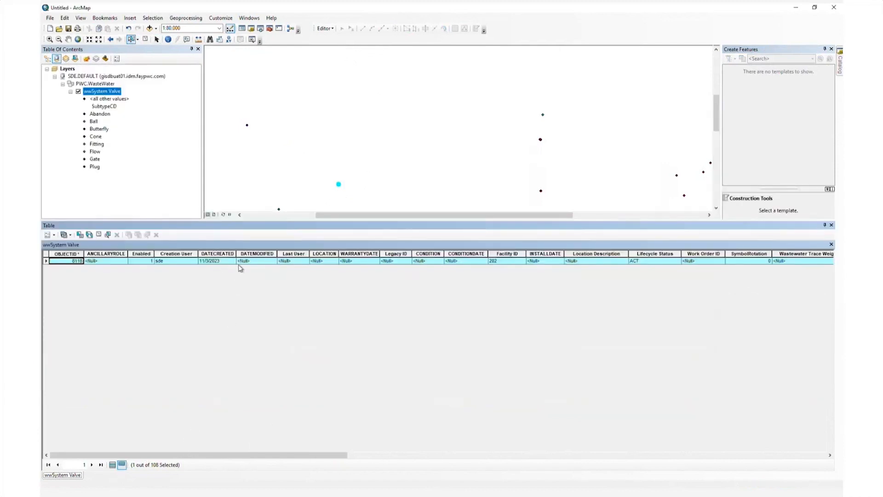
{"action": "left_click_drag", "start_coordinate": [290, 458], "coordinate": [668, 477]}
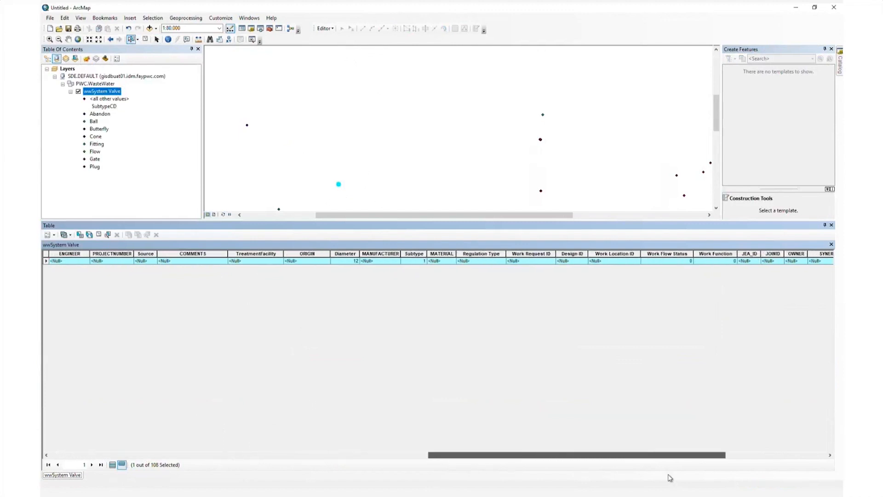
{"action": "left_click", "coordinate": [443, 262]}
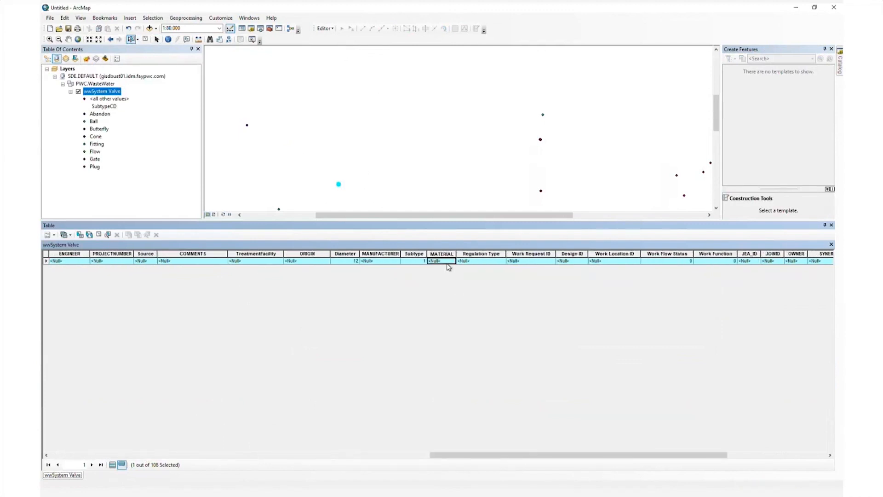
{"action": "left_click_drag", "start_coordinate": [656, 463], "coordinate": [230, 458]}
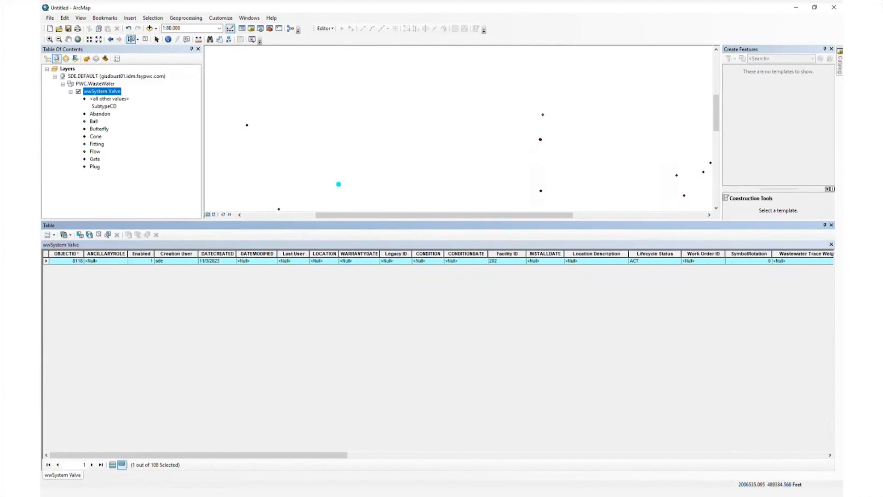
- Switch to Geonexus Integration Platform and disable preview mode for the wwSystemValveLocation and wwSystemValve data sets
{"action": "left_click", "coordinate": [839, 8]}
{"action": "left_click", "coordinate": [414, 272]}
{"action": "left_click", "coordinate": [537, 327]}
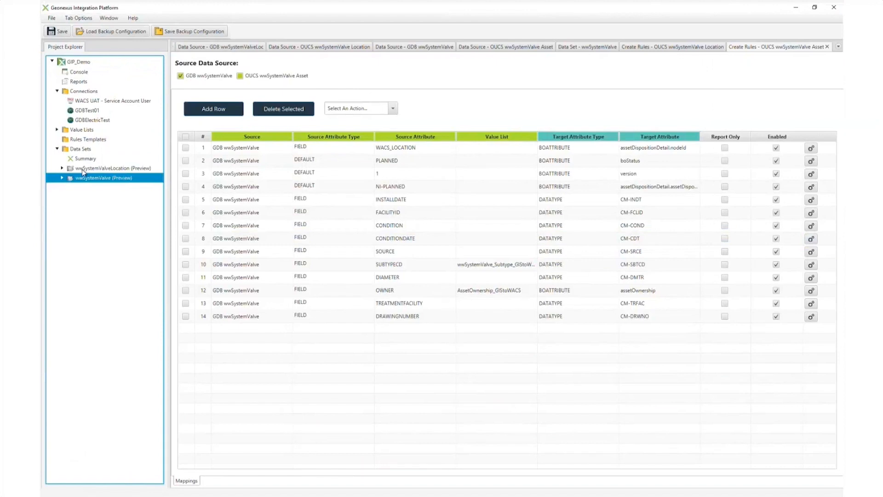
{"action": "left_click", "coordinate": [128, 170]}
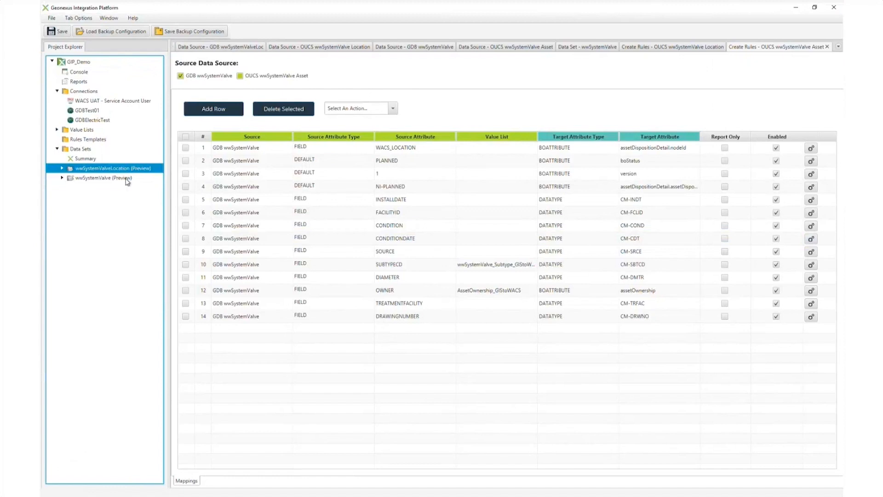
{"action": "left_click", "coordinate": [129, 179], "text": "ctrl"}
{"action": "right_click", "coordinate": [140, 176]}
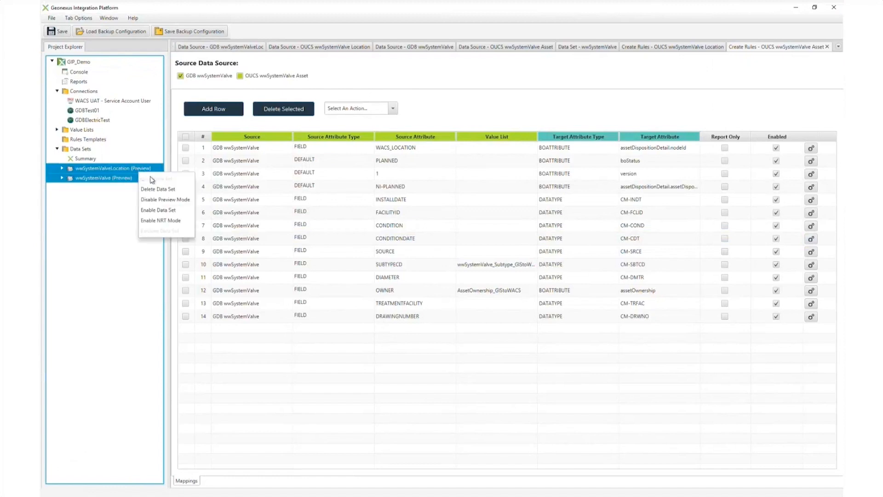
{"action": "left_click", "coordinate": [165, 200]}
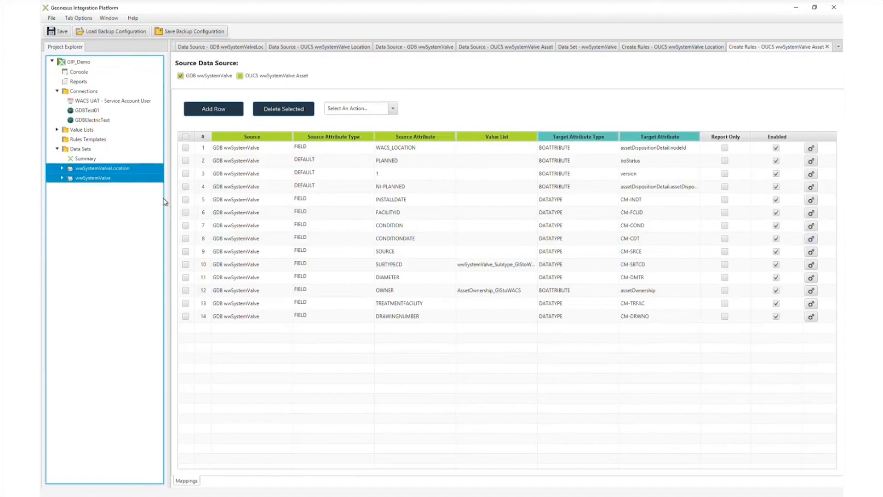
- Enable the wwSystemValveLocation and wwSystemValve data sets and save the configuration
{"action": "right_click", "coordinate": [148, 171]}
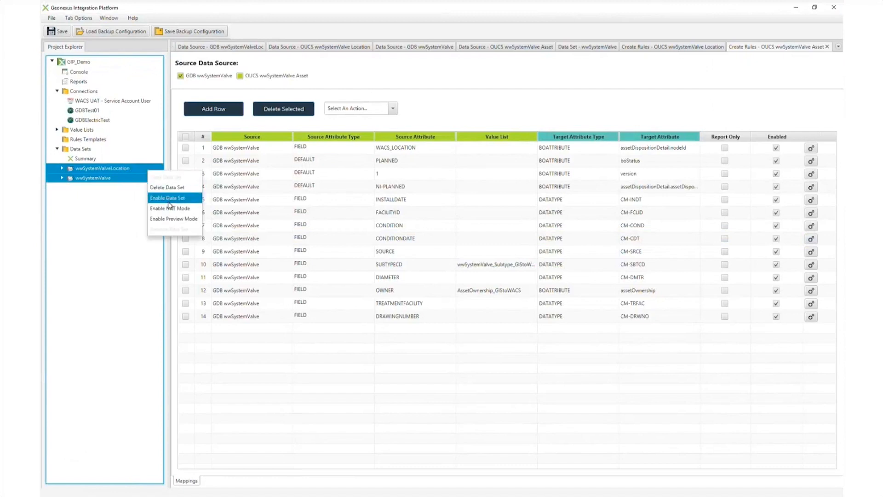
{"action": "left_click", "coordinate": [165, 198]}
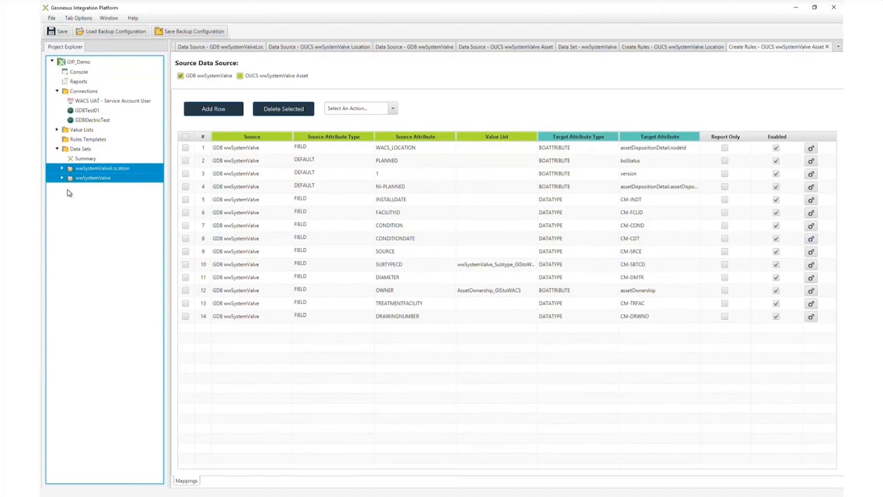
{"action": "left_click", "coordinate": [112, 170]}
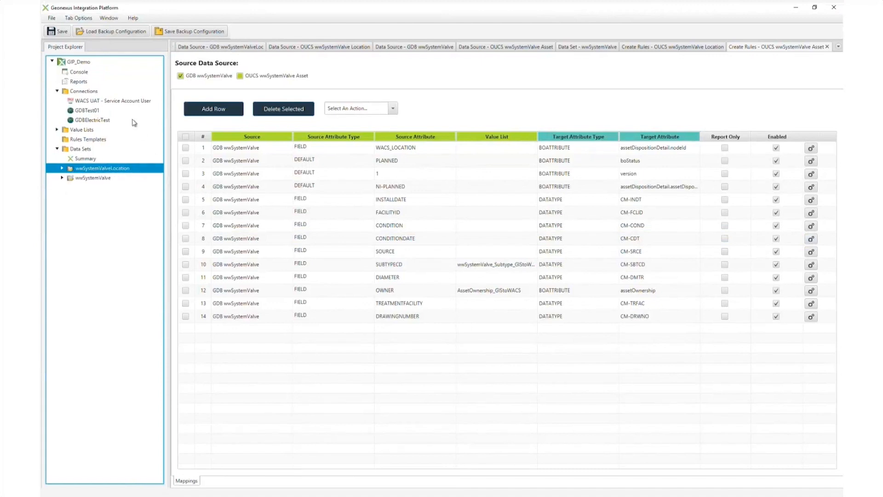
{"action": "left_click", "coordinate": [62, 31]}
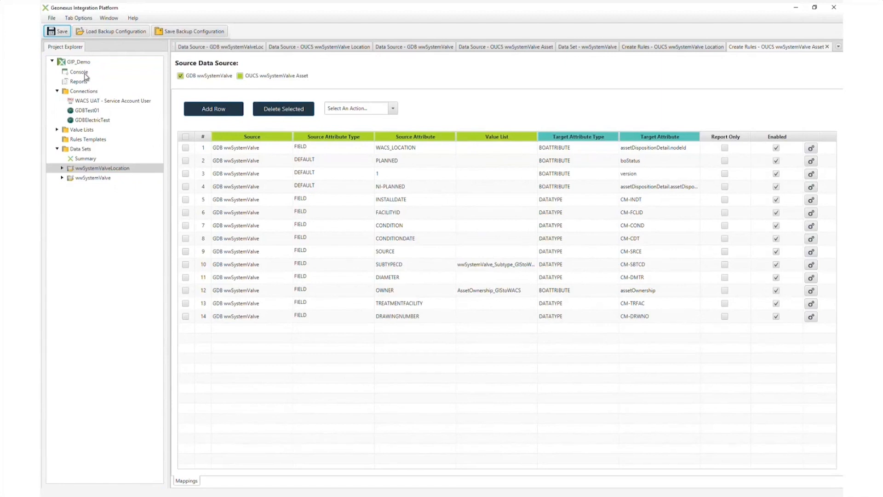
- Run the synchronizer from the GIP_Demo console and widen the Phase column to read the full phase names
{"action": "left_click", "coordinate": [85, 75]}
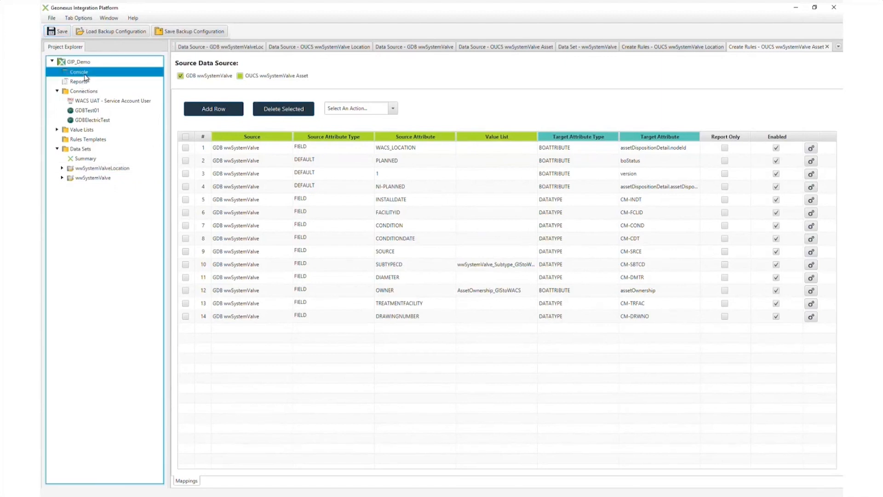
{"action": "double_click", "coordinate": [84, 75]}
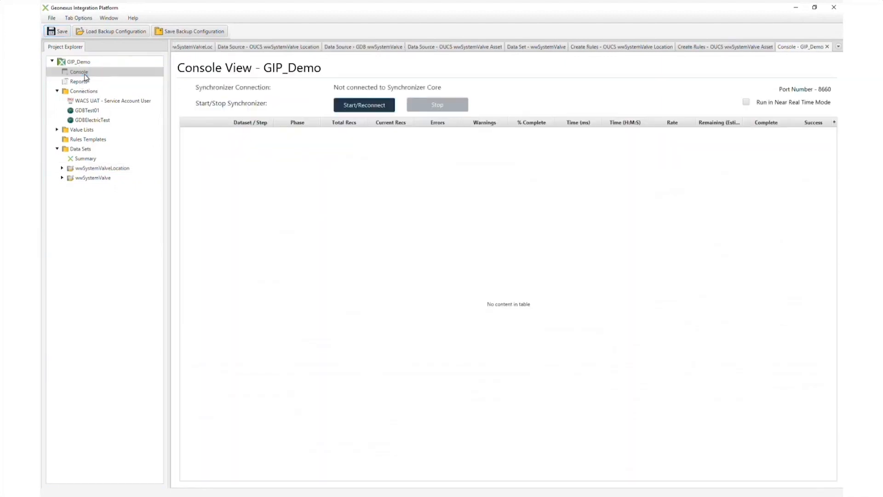
{"action": "left_click", "coordinate": [371, 107]}
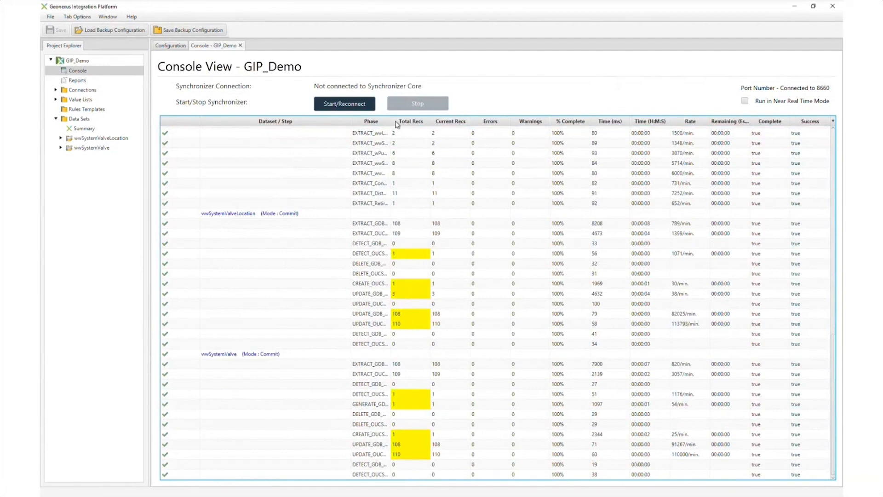
{"action": "left_click_drag", "start_coordinate": [392, 124], "coordinate": [510, 126]}
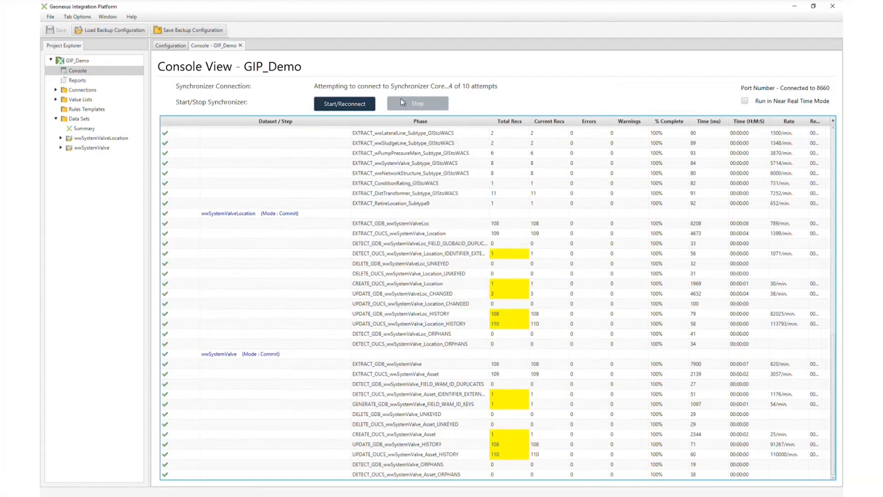
- Open the latest GIP_Demo synchronization report, 1699296662336.pdf, from the WACSDemo reports folder
{"action": "left_click", "coordinate": [77, 81]}
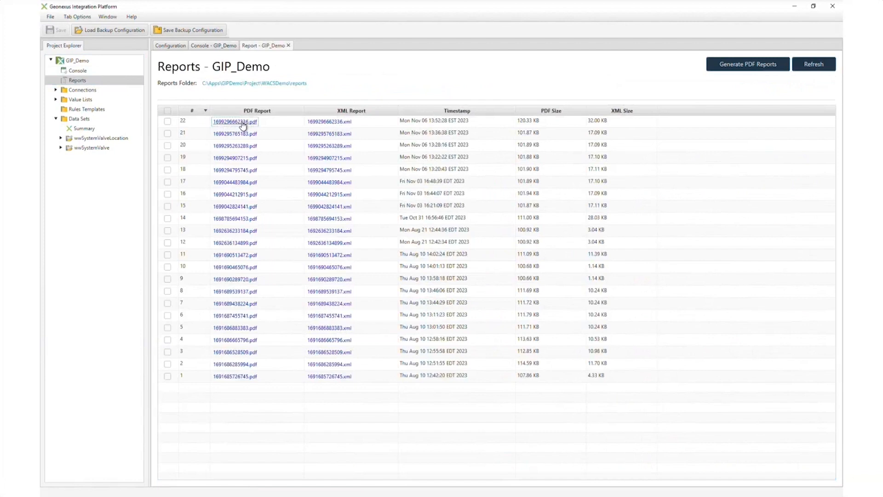
{"action": "left_click", "coordinate": [294, 200]}
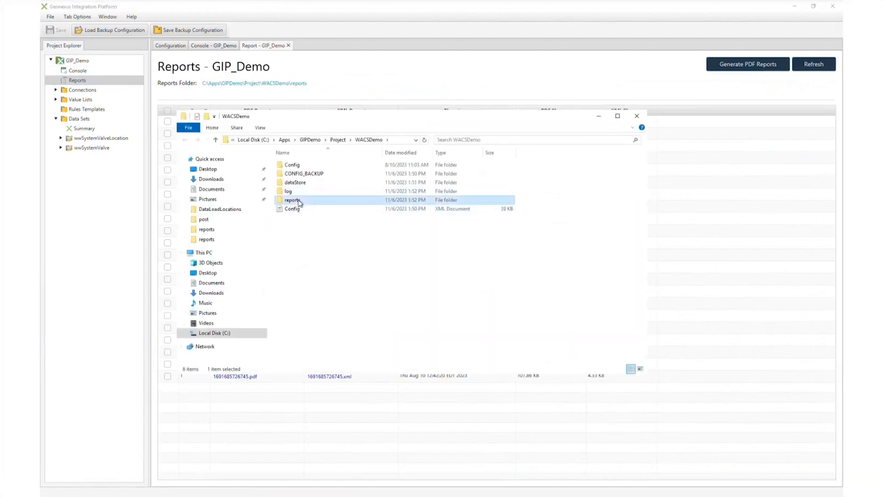
{"action": "double_click", "coordinate": [300, 203]}
{"action": "left_click", "coordinate": [307, 169]}
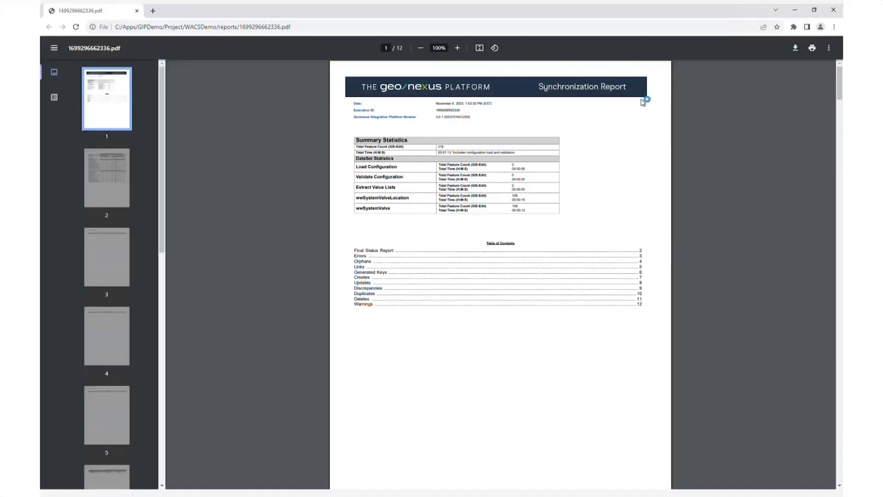
- Enlarge the synchronization report to 150% and examine its Summary Statistics and Final Status Report
{"action": "left_click", "coordinate": [462, 48]}
{"action": "left_click", "coordinate": [462, 49]}
{"action": "left_click", "coordinate": [462, 49]}
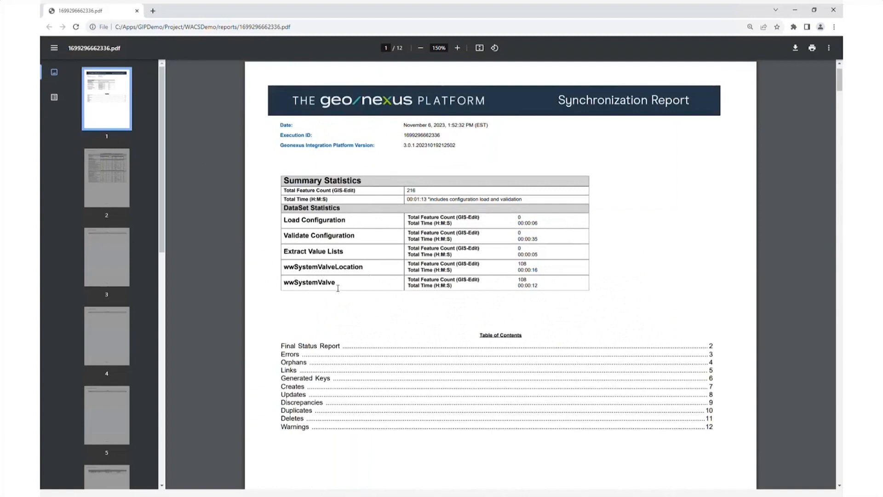
{"action": "scroll", "coordinate": [338, 288], "scroll_direction": "down", "scroll_amount": 15}
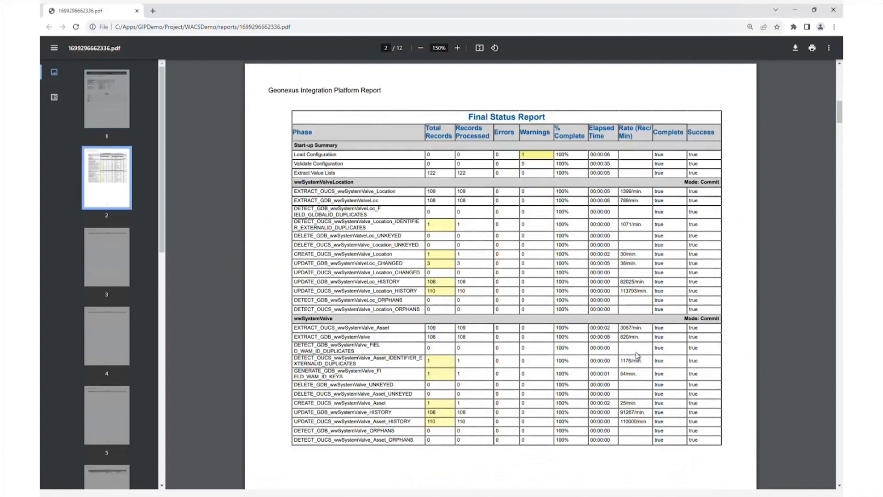
{"action": "scroll", "coordinate": [416, 239], "scroll_direction": "down", "scroll_amount": 12}
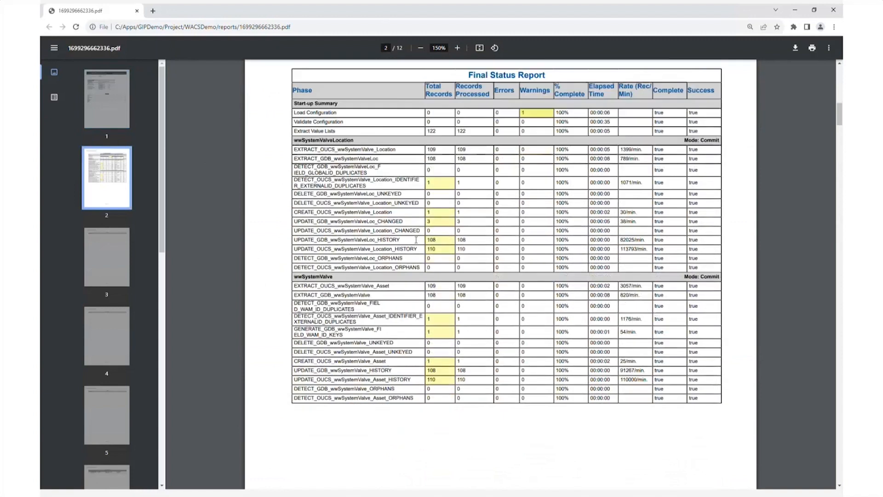
{"action": "scroll", "coordinate": [416, 239], "scroll_direction": "down", "scroll_amount": 20}
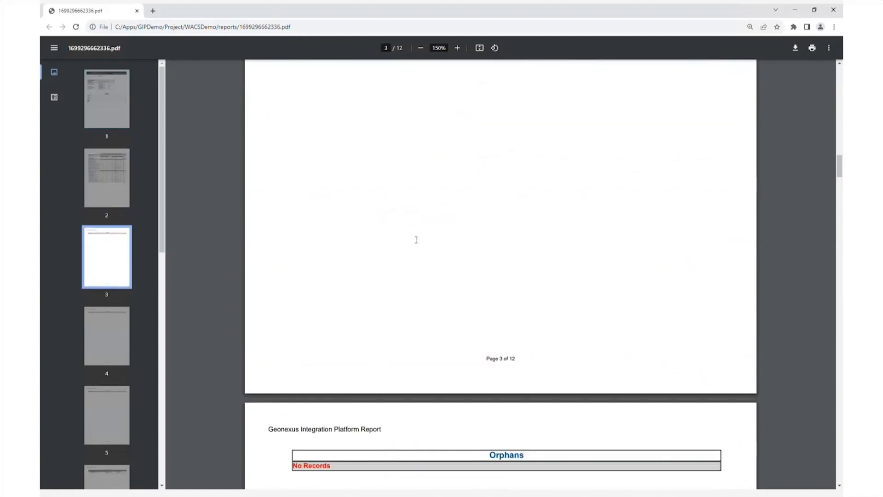
- Examine the Generated Keys section of the report and check the WAM_ID target value for the new valve
{"action": "scroll", "coordinate": [419, 240], "scroll_direction": "down", "scroll_amount": 12}
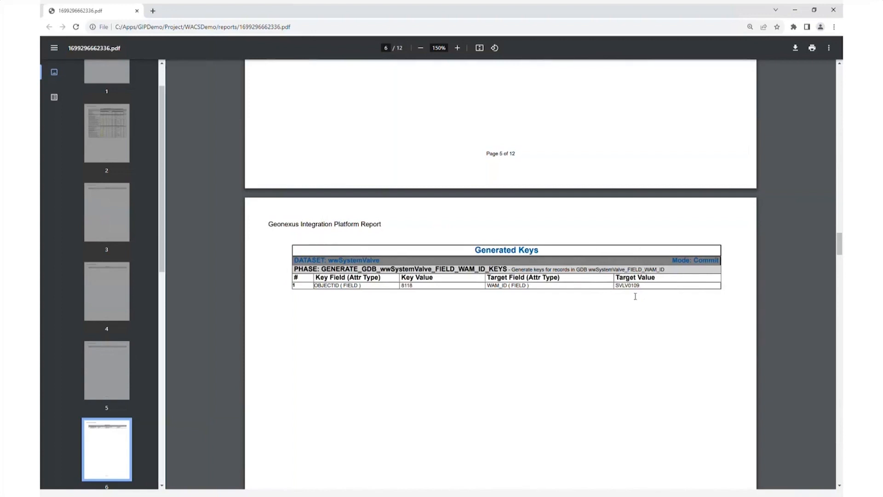
{"action": "left_click_drag", "start_coordinate": [616, 287], "coordinate": [635, 291]}
{"action": "triple_click", "coordinate": [647, 289]}
{"action": "left_click", "coordinate": [646, 291]}
{"action": "scroll", "coordinate": [472, 311], "scroll_direction": "down", "scroll_amount": 3}
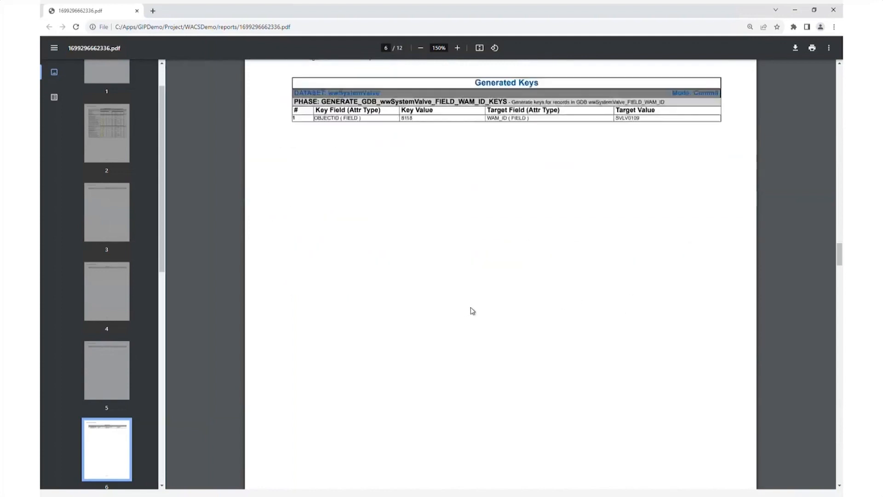
{"action": "scroll", "coordinate": [471, 311], "scroll_direction": "up", "scroll_amount": 1}
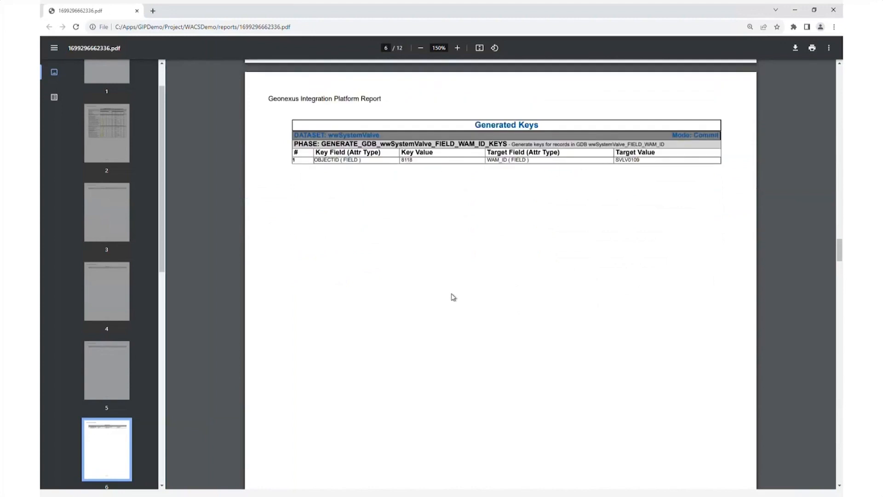
- Examine the Creates section for the attribute values sent to the wwSystemValve Location and Asset records
{"action": "scroll", "coordinate": [452, 297], "scroll_direction": "down", "scroll_amount": 8}
{"action": "scroll", "coordinate": [453, 297], "scroll_direction": "down", "scroll_amount": 3}
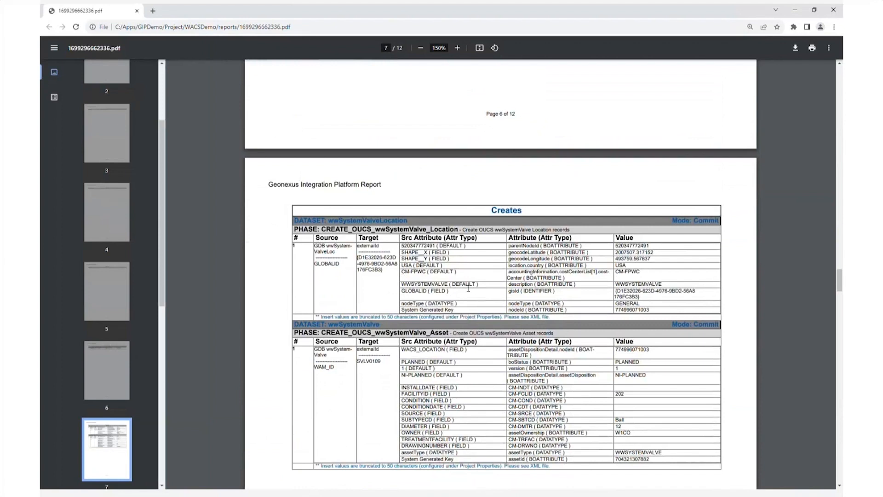
{"action": "scroll", "coordinate": [372, 233], "scroll_direction": "down", "scroll_amount": 1}
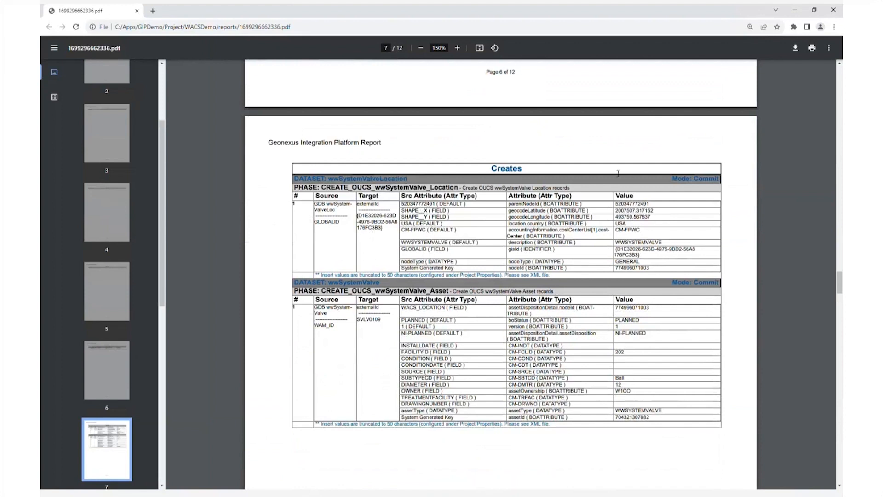
{"action": "scroll", "coordinate": [422, 240], "scroll_direction": "down", "scroll_amount": 2}
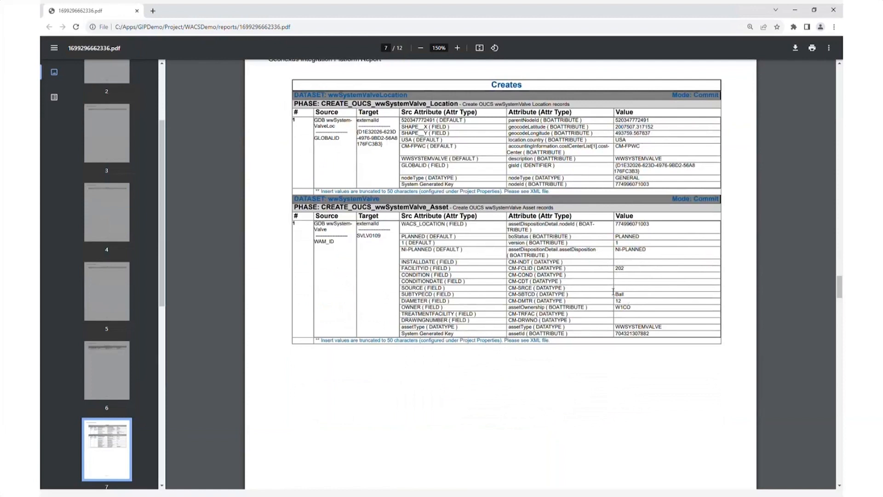
- Examine the report's Updates section for the WACS_LOCATION changes, followed by its Duplicates section and the remaining pages
{"action": "scroll", "coordinate": [470, 266], "scroll_direction": "down", "scroll_amount": 2}
{"action": "scroll", "coordinate": [322, 260], "scroll_direction": "up", "scroll_amount": 1}
{"action": "scroll", "coordinate": [119, 262], "scroll_direction": "down", "scroll_amount": 5}
{"action": "left_click", "coordinate": [119, 265]}
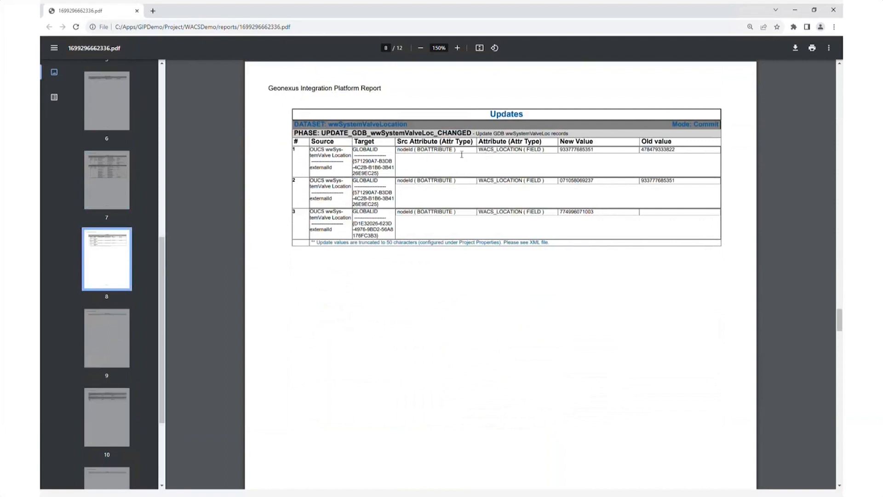
{"action": "scroll", "coordinate": [107, 371], "scroll_direction": "down", "scroll_amount": 3}
{"action": "left_click", "coordinate": [108, 317]}
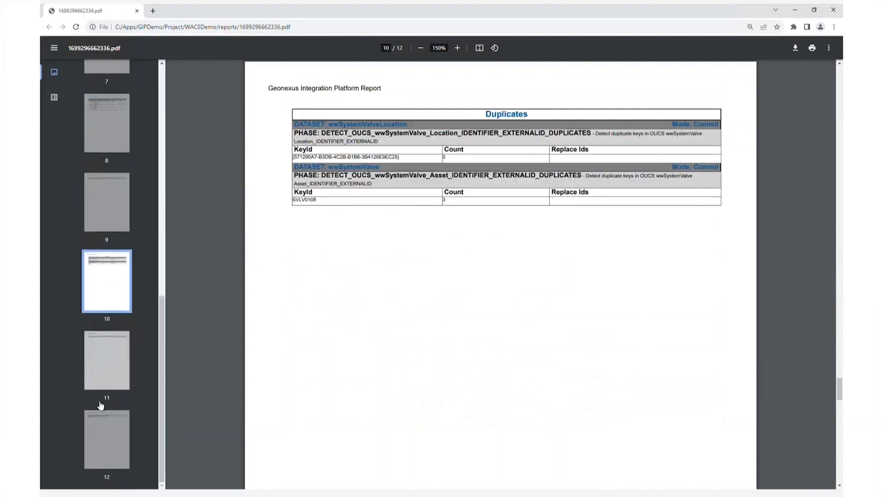
{"action": "left_click", "coordinate": [102, 411]}
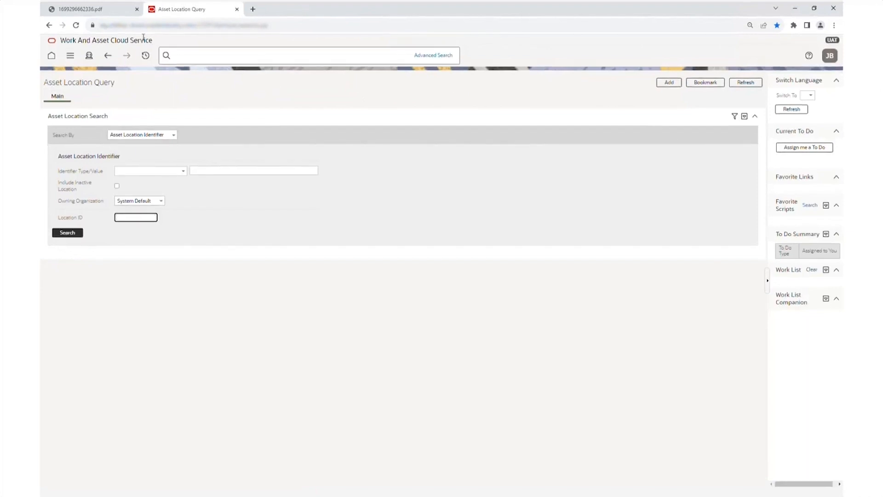
{"action": "left_click", "coordinate": [80, 9]}
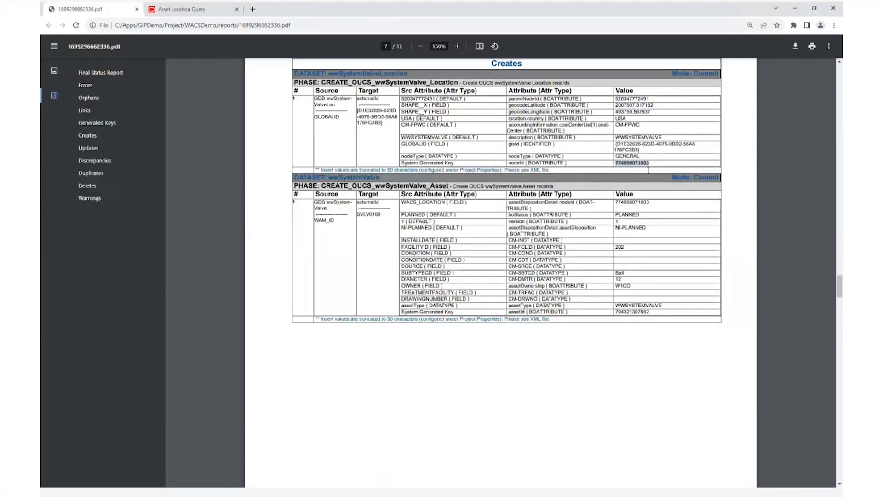
{"action": "left_click", "coordinate": [182, 9]}
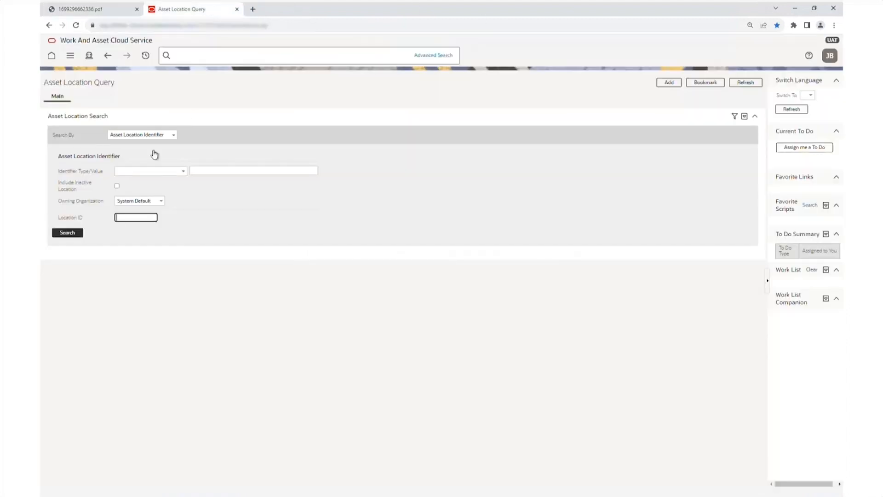
{"action": "type", "text": "7749960"}
{"action": "key", "text": "Return"}
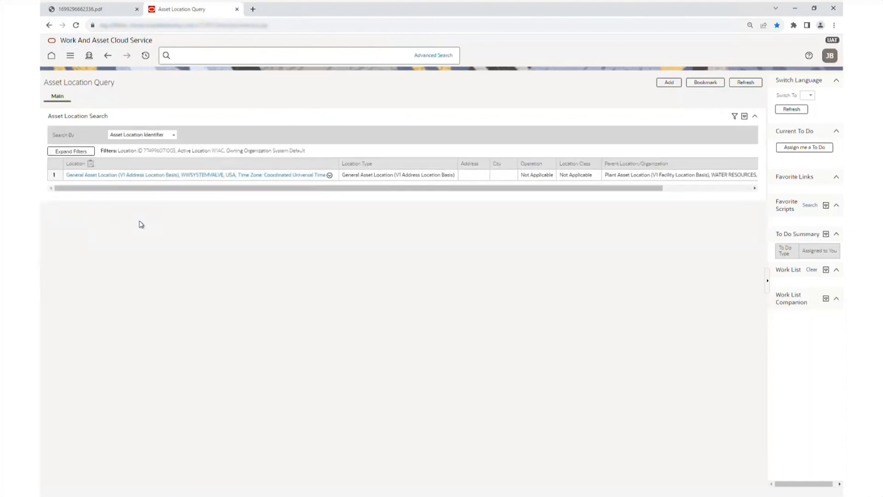
{"action": "left_click", "coordinate": [170, 178]}
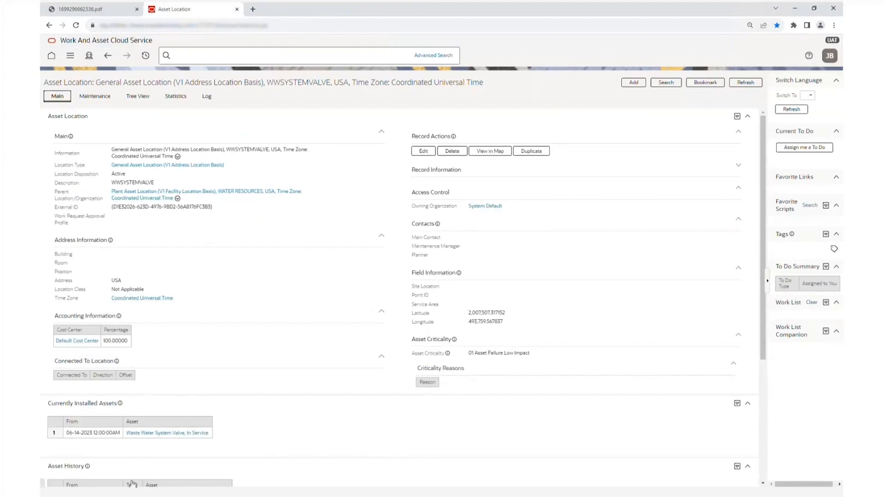
- Switch to Geonexus Integration Platform, check the foreign key mapping of the wwSystemValveLocation data set, and return to the asset location record
{"action": "mouse_move", "coordinate": [133, 487]}
{"action": "left_click", "coordinate": [146, 450]}
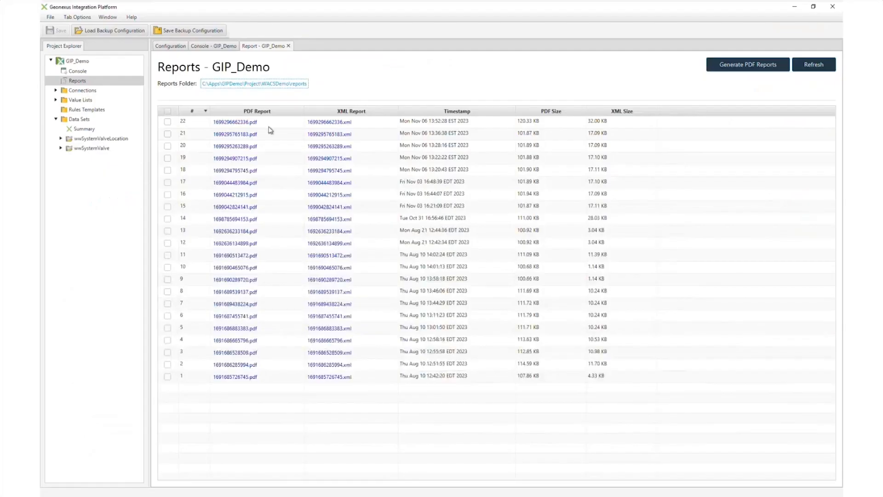
{"action": "left_click", "coordinate": [75, 139]}
{"action": "double_click", "coordinate": [76, 140]}
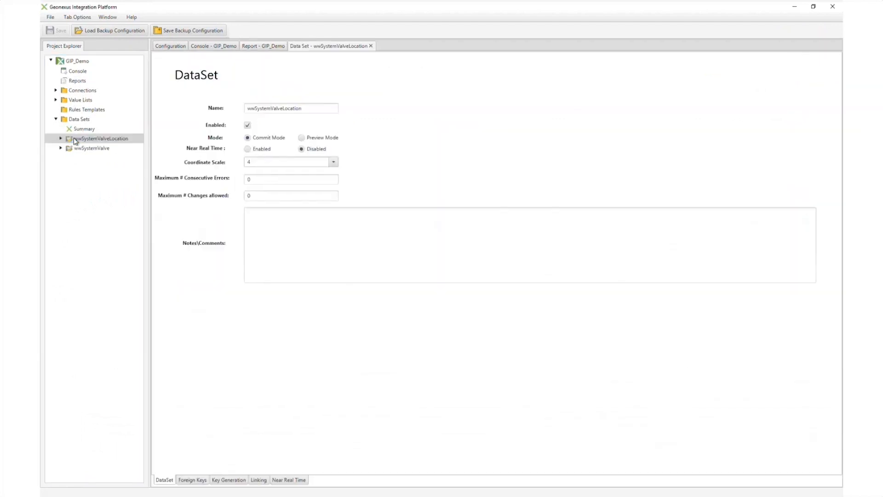
{"action": "left_click", "coordinate": [200, 481]}
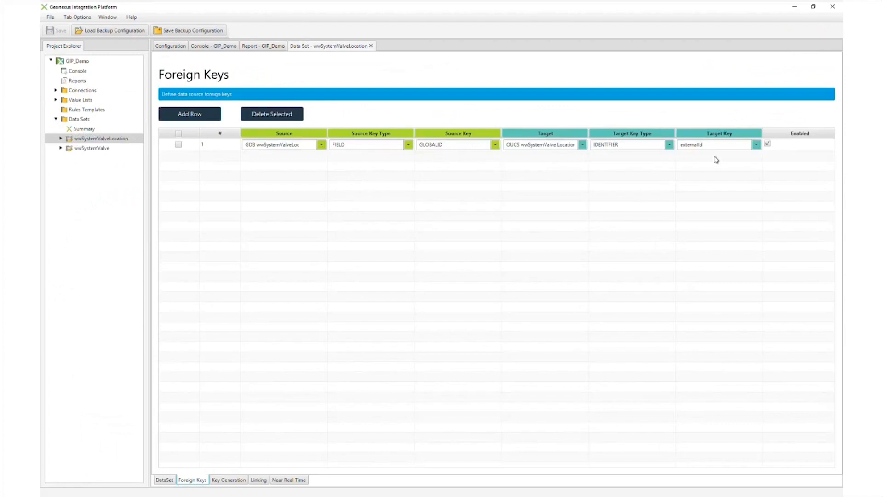
{"action": "left_click", "coordinate": [794, 7]}
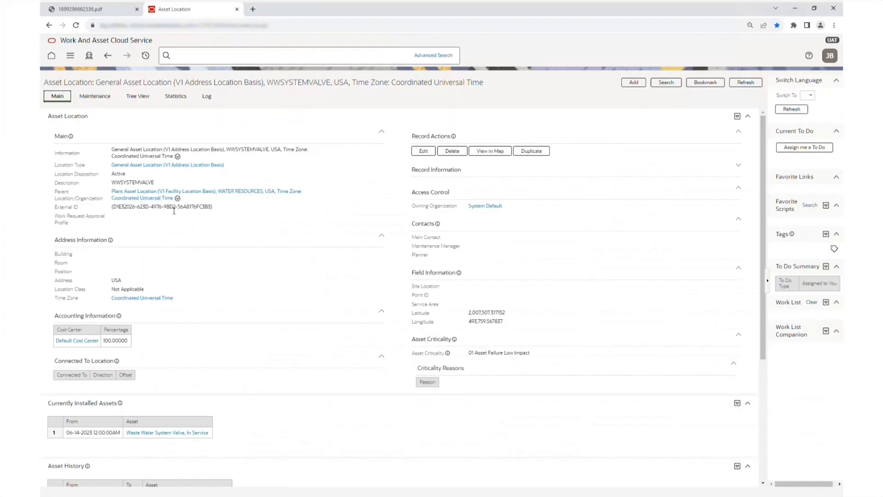
- Expand the location's Record Information, review its coordinates and installed assets, and open the currently installed Waste Water System Valve asset
{"action": "left_click", "coordinate": [738, 165]}
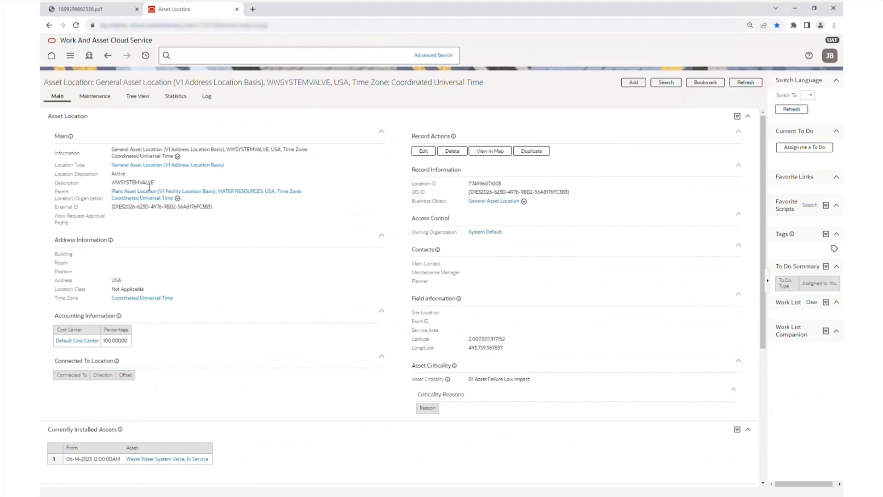
{"action": "scroll", "coordinate": [116, 312], "scroll_direction": "down", "scroll_amount": 3}
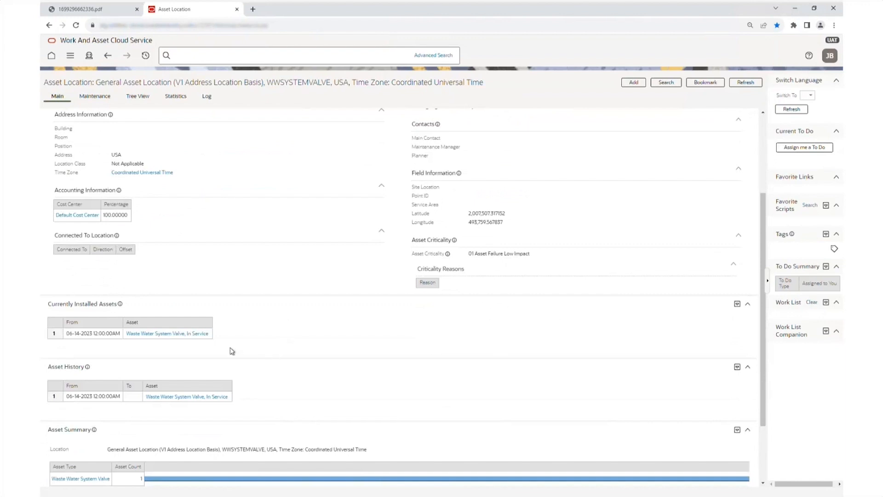
{"action": "scroll", "coordinate": [128, 252], "scroll_direction": "down", "scroll_amount": 1}
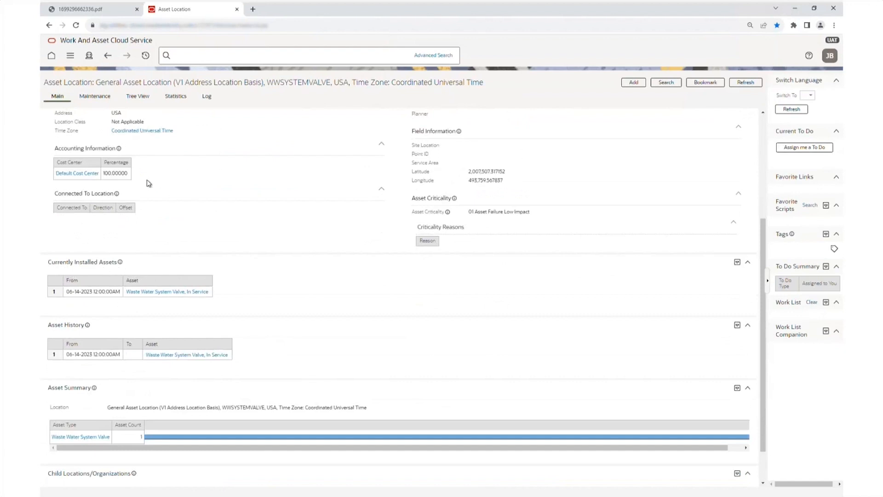
{"action": "left_click", "coordinate": [153, 293]}
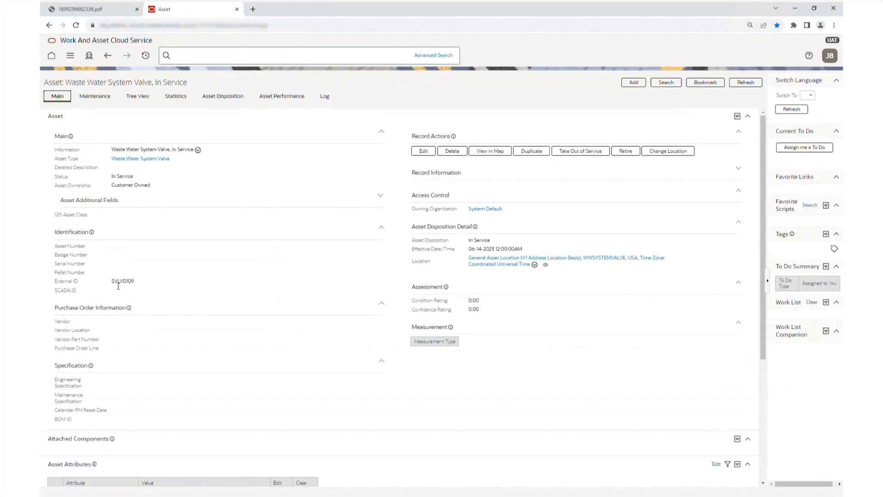
- Compare the asset's External ID with the Generated Keys and Creates sections of the PDF report, and return to the asset record
{"action": "left_click", "coordinate": [97, 10]}
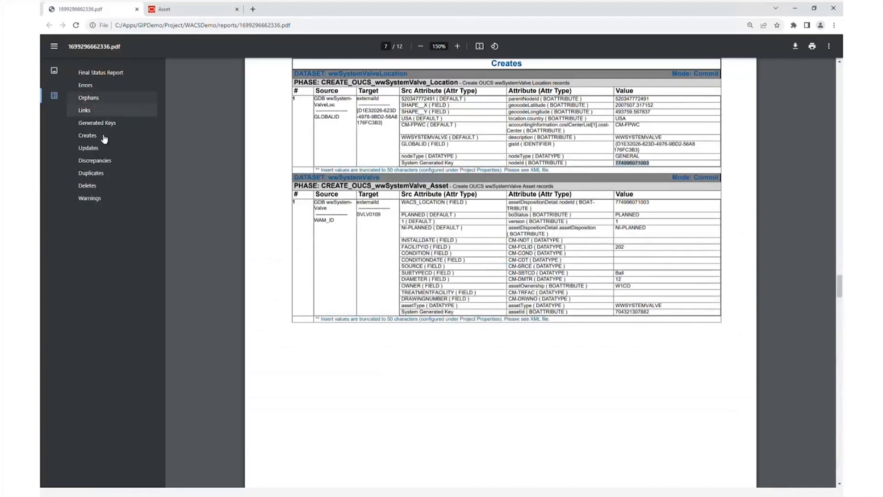
{"action": "left_click", "coordinate": [107, 123]}
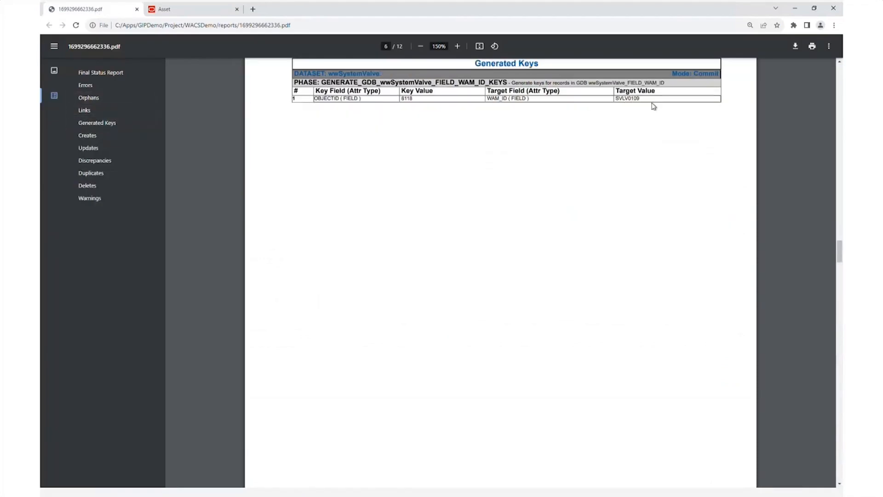
{"action": "left_click", "coordinate": [105, 138]}
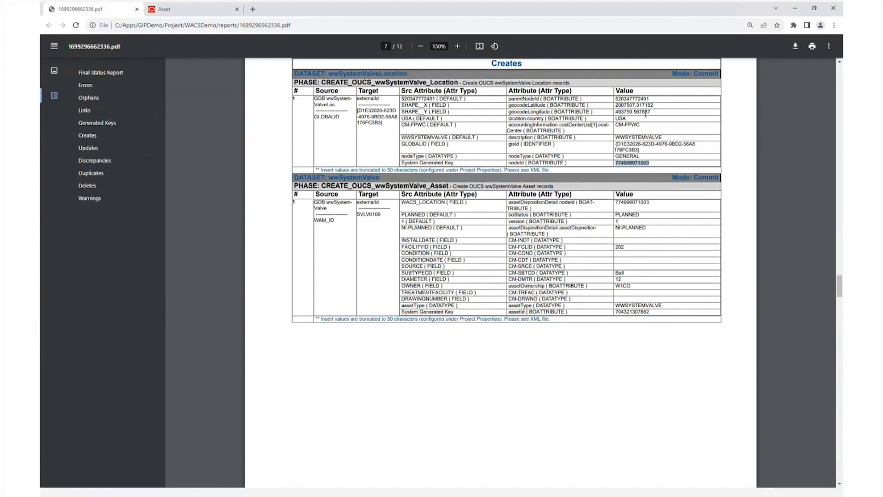
{"action": "left_click", "coordinate": [227, 8]}
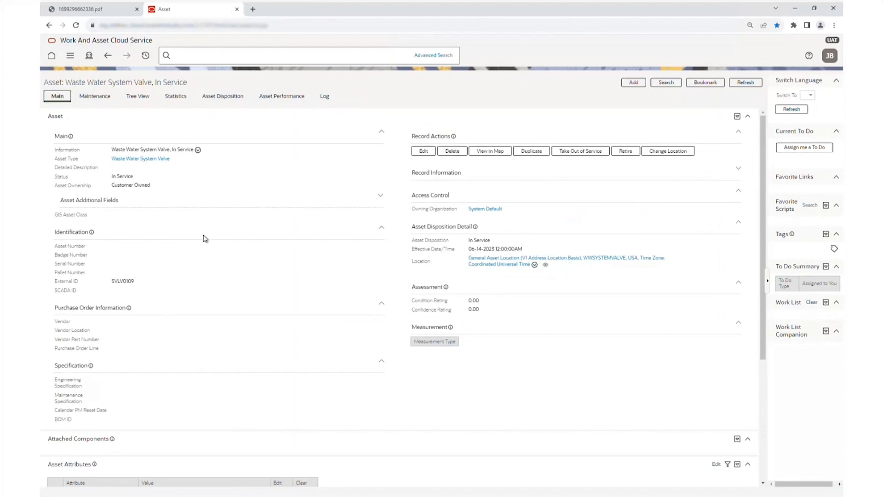
- Expand the asset's Record Information and check its Asset ID and the values in its Asset Attributes table
{"action": "scroll", "coordinate": [183, 344], "scroll_direction": "down", "scroll_amount": 2}
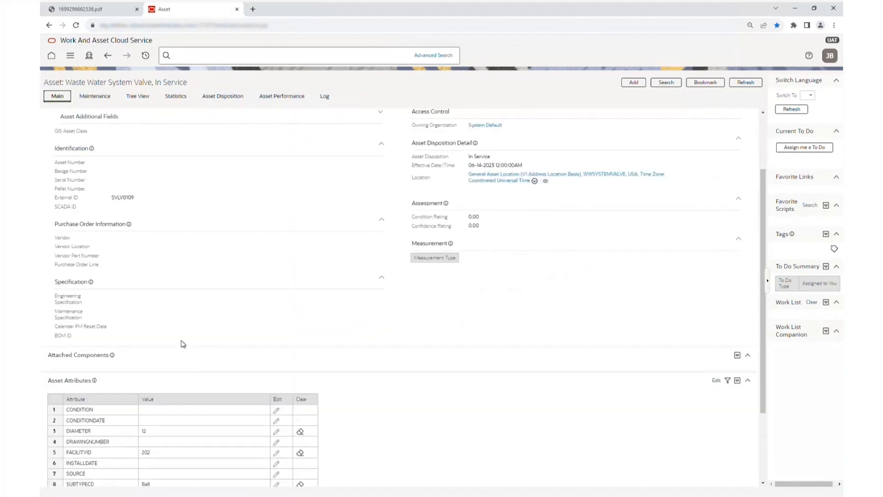
{"action": "scroll", "coordinate": [183, 344], "scroll_direction": "up", "scroll_amount": 2}
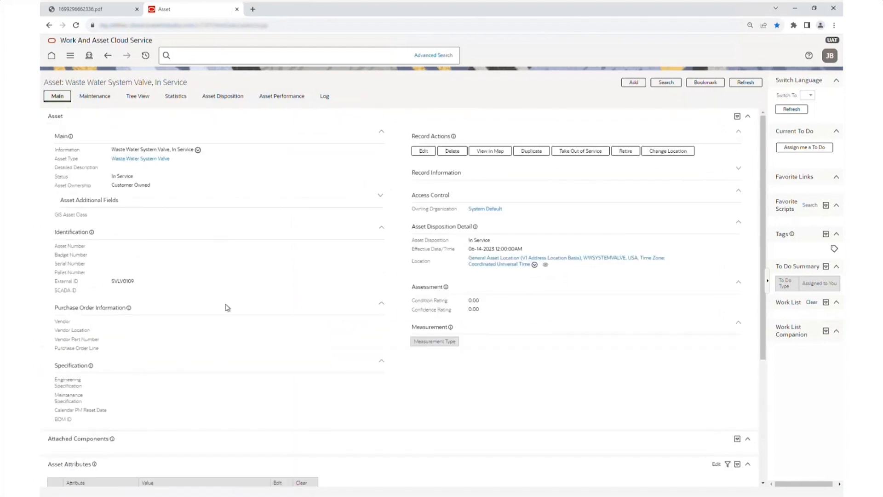
{"action": "left_click", "coordinate": [739, 170]}
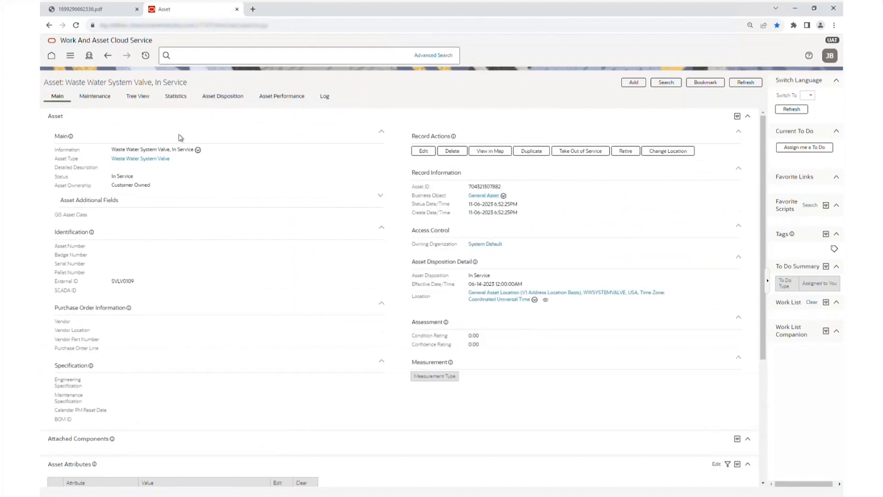
{"action": "scroll", "coordinate": [243, 343], "scroll_direction": "down", "scroll_amount": 4}
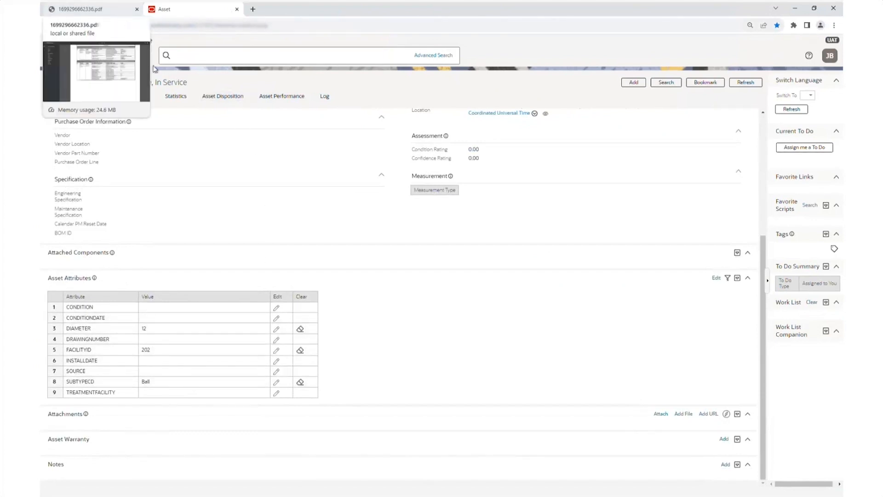
{"action": "scroll", "coordinate": [252, 395], "scroll_direction": "up", "scroll_amount": 3}
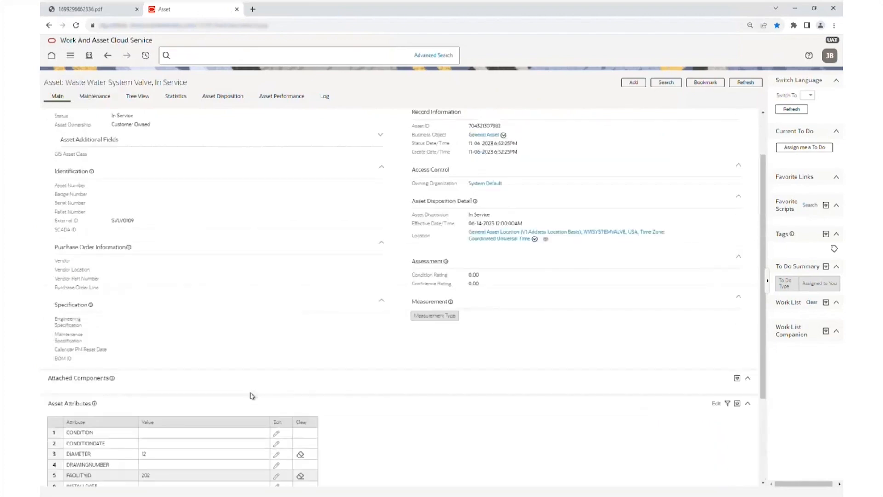
- Switch back to Geonexus Integration Platform and display the GIP_Demo synchronizer console
{"action": "left_click", "coordinate": [795, 8]}
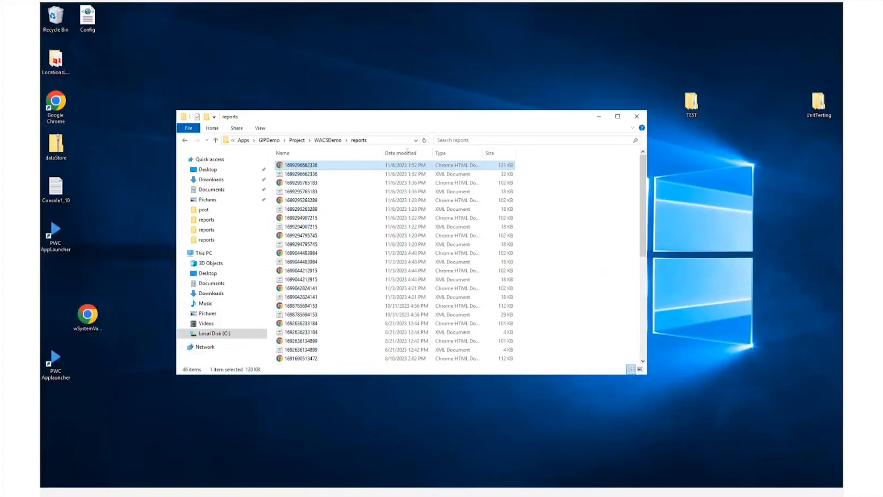
{"action": "mouse_move", "coordinate": [142, 485]}
{"action": "left_click", "coordinate": [159, 467]}
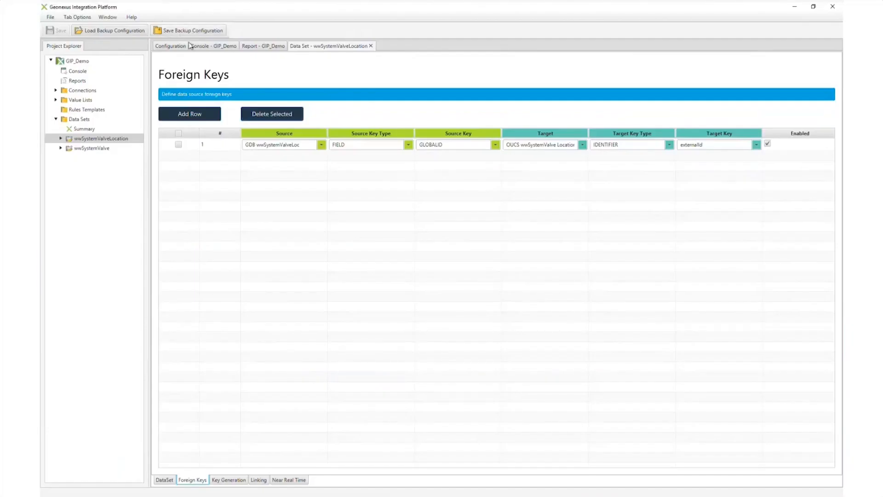
{"action": "left_click", "coordinate": [215, 50]}
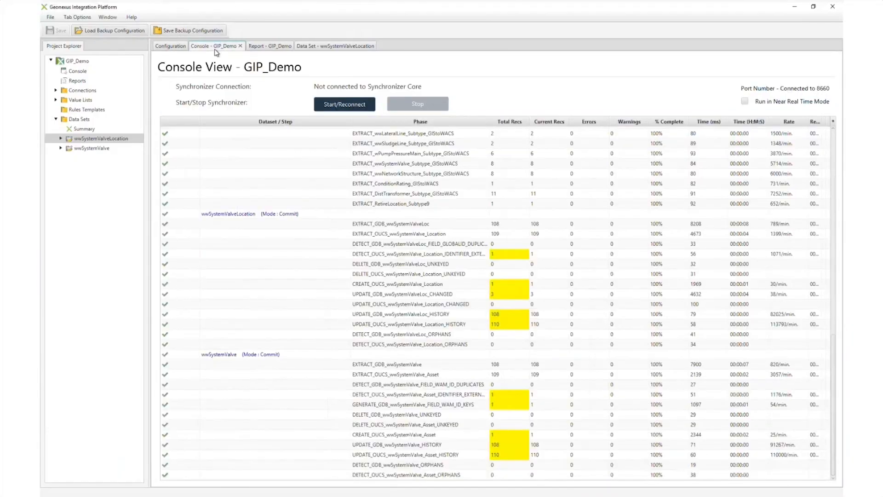